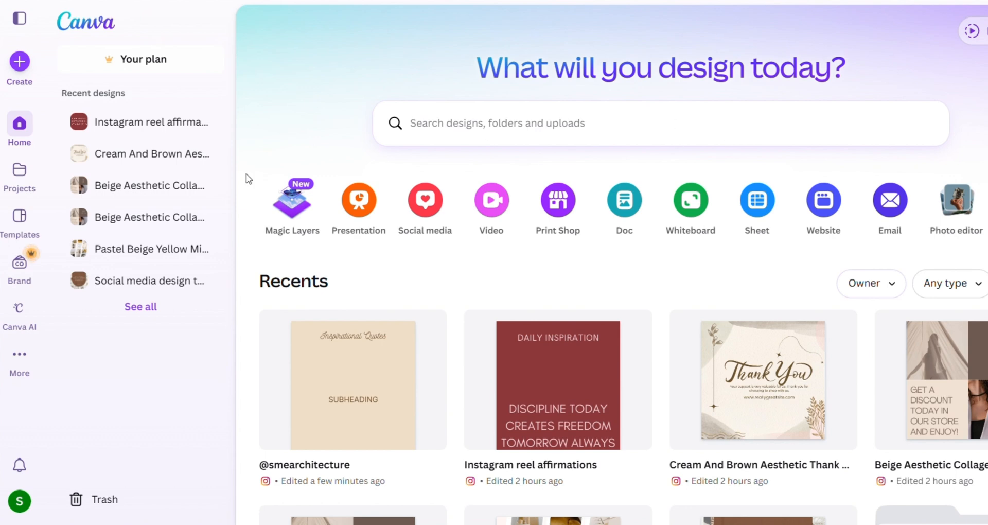
Create a new blank Instagram Post (3:4) design by searching the design types for "instagram"
left_click(21, 62)
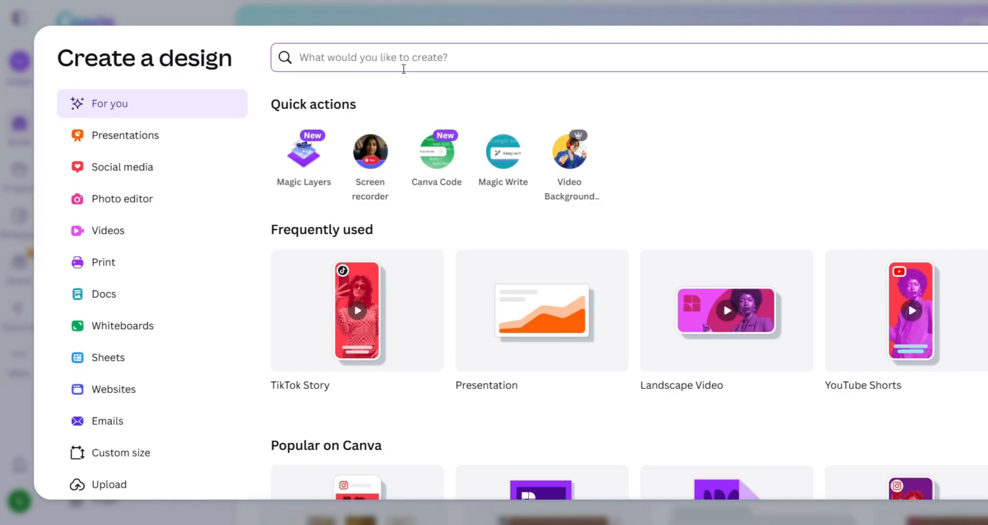
type("in")
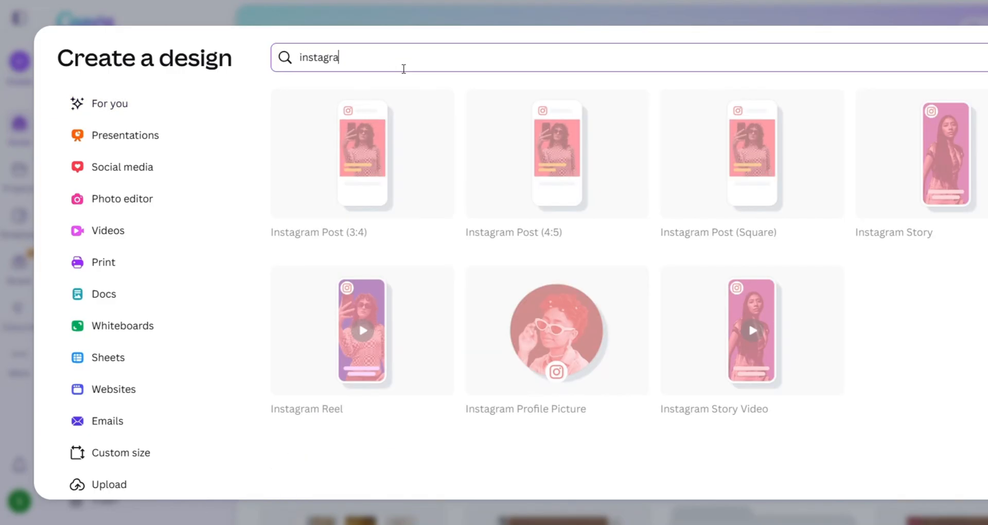
type("stagram")
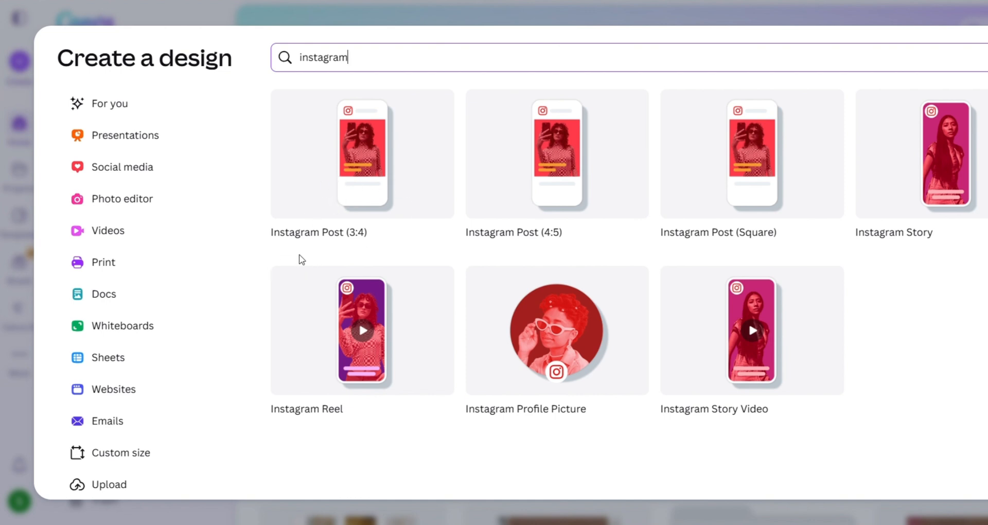
left_click(358, 151)
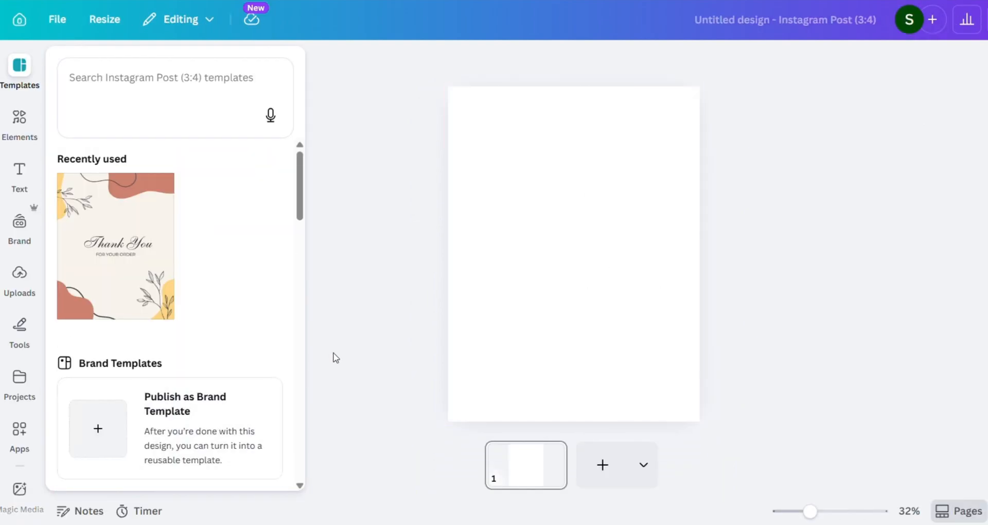
Select the blank page and open the full set of styles for editing it
left_click(597, 229)
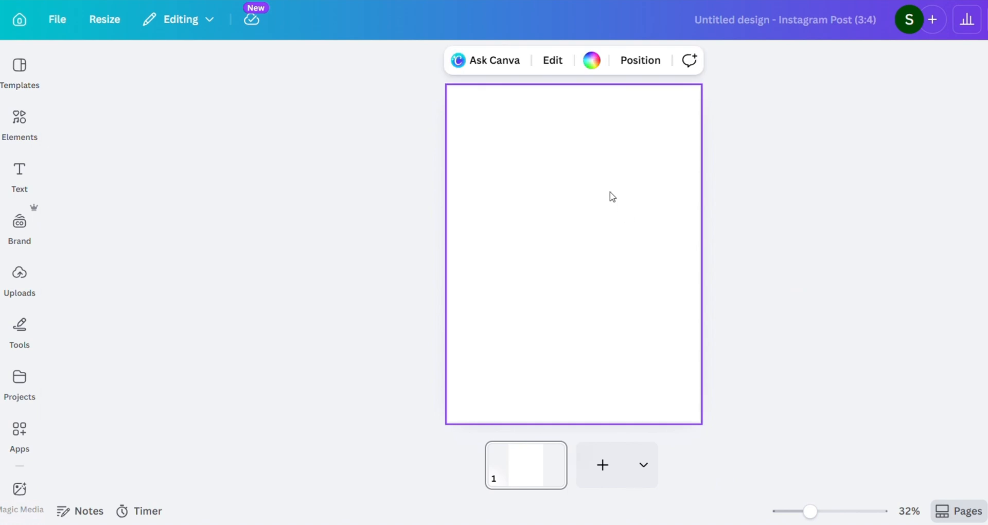
left_click(552, 60)
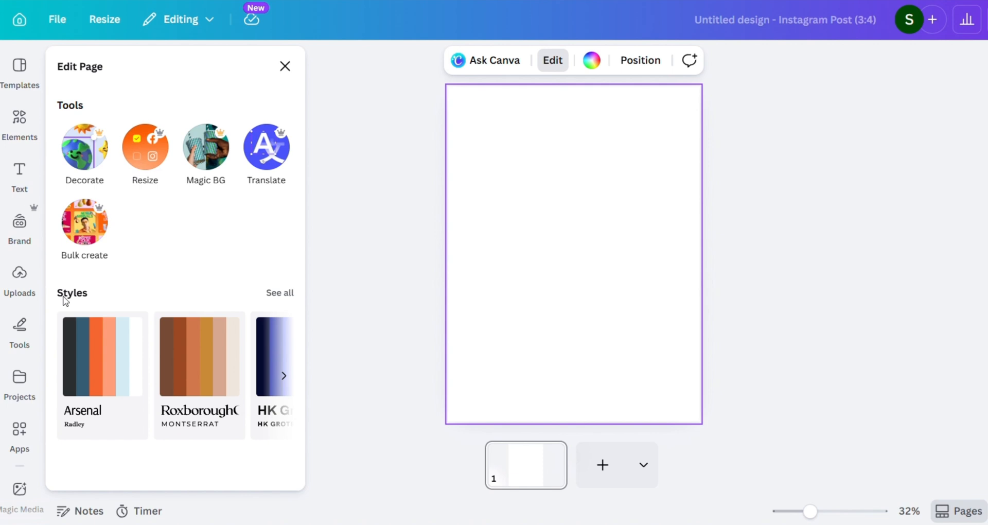
left_click(281, 292)
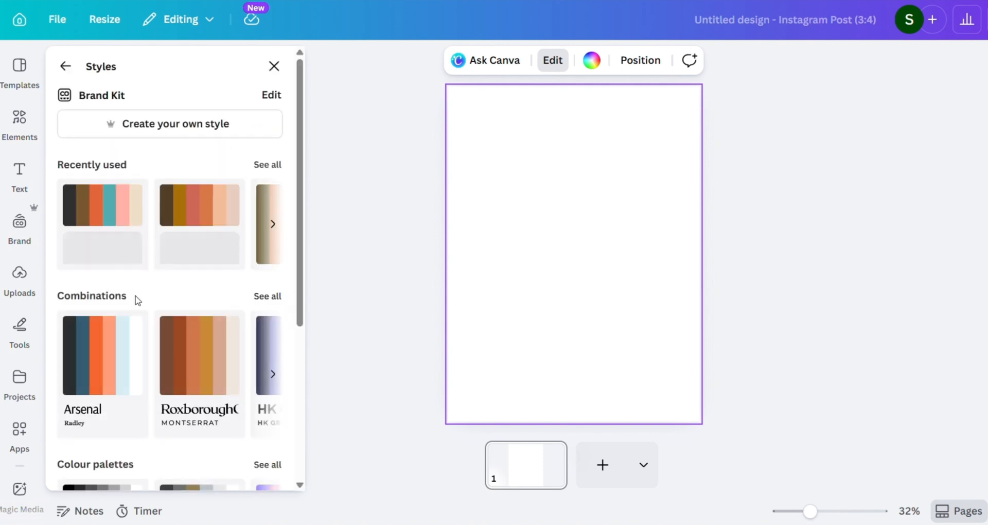
Look through the available style categories, including recently used styles, combinations, colour palettes and font sets
scroll(223, 332, "down", 3)
scroll(222, 332, "up", 3)
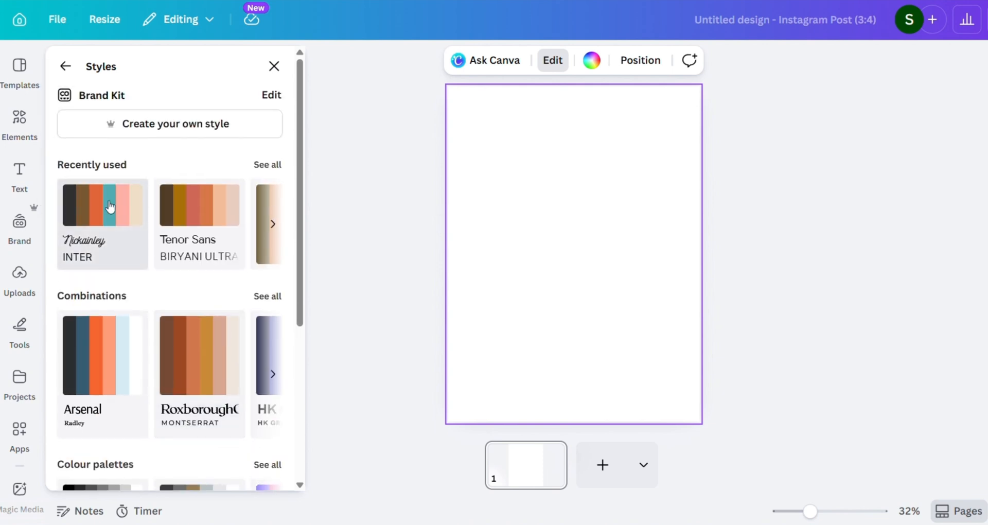
scroll(202, 280, "down", 4)
scroll(204, 271, "up", 1)
scroll(192, 243, "down", 2)
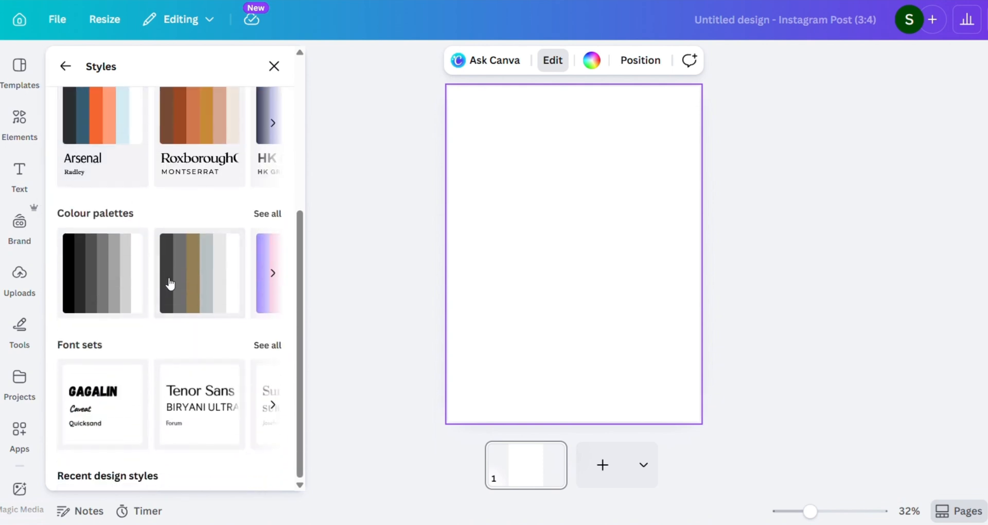
scroll(176, 389, "up", 4)
scroll(208, 370, "down", 2)
scroll(194, 342, "up", 2)
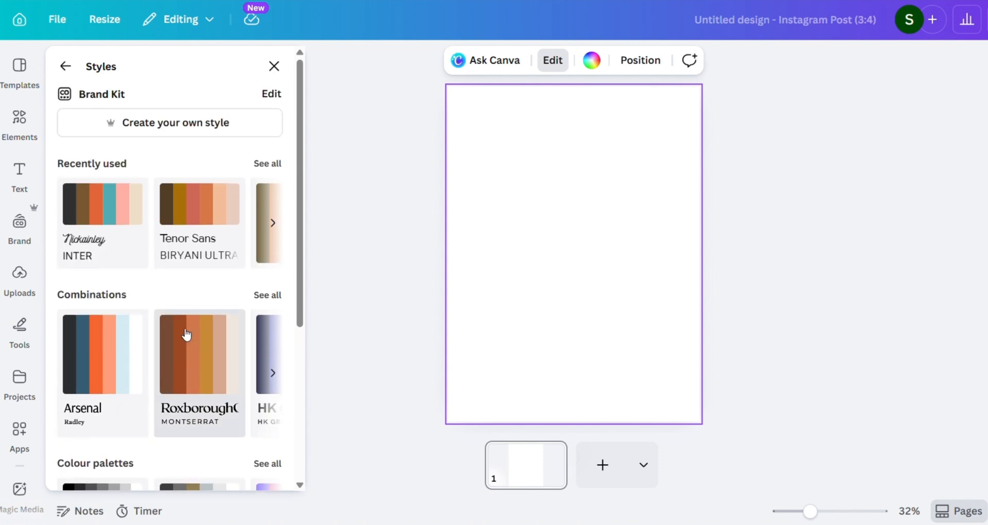
scroll(187, 335, "down", 3)
scroll(226, 242, "down", 2)
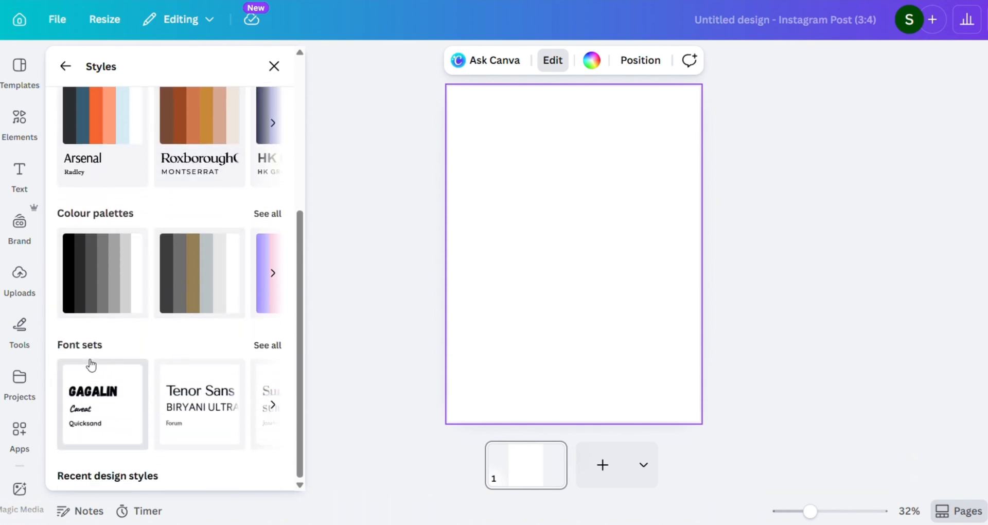
scroll(226, 417, "up", 4)
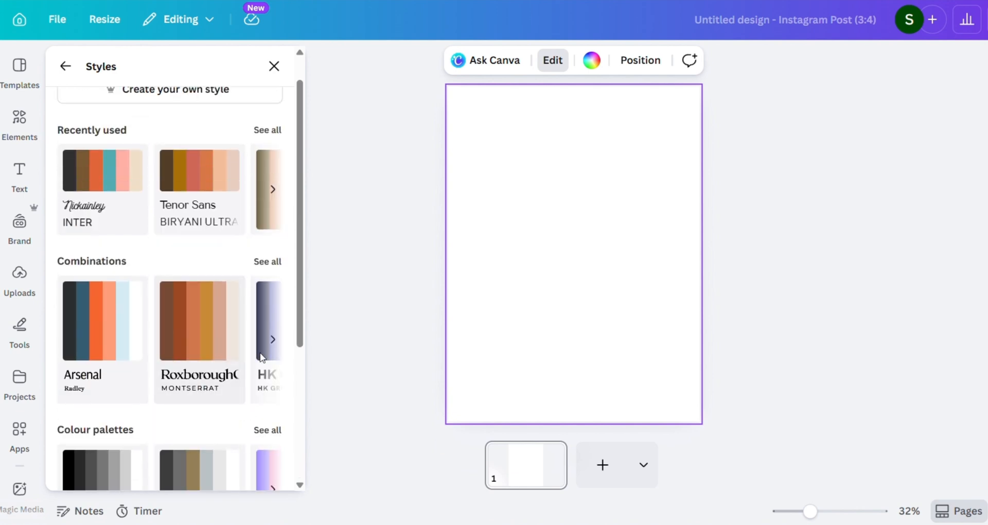
scroll(243, 314, "down", 1)
Show all style combinations and apply the Arbutus Slab and Barlow Bold one to the page
left_click(279, 190)
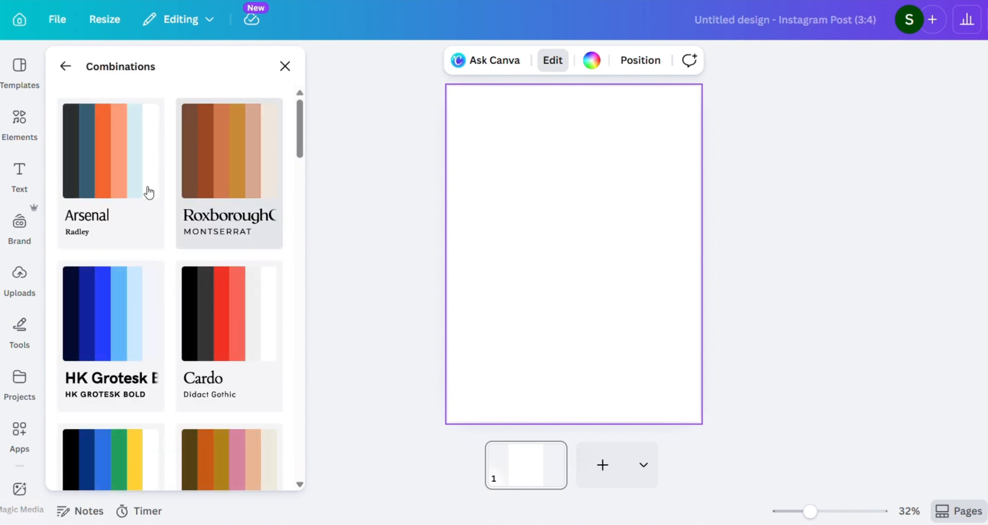
scroll(214, 315, "down", 4)
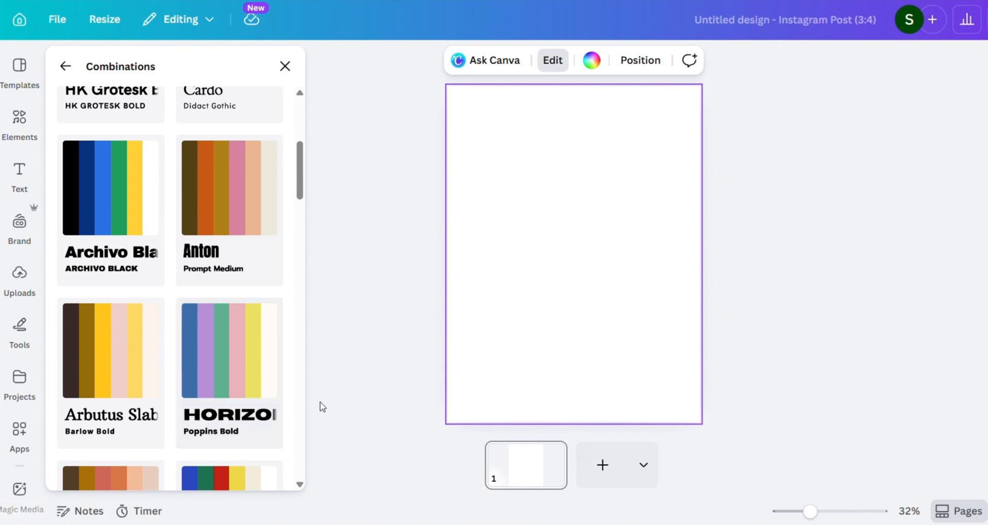
scroll(165, 340, "up", 5)
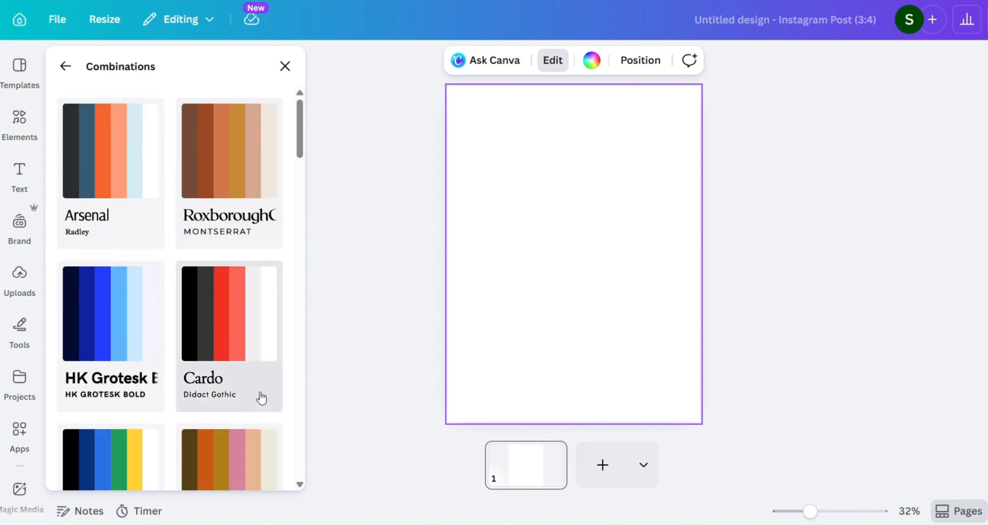
scroll(259, 407, "down", 2)
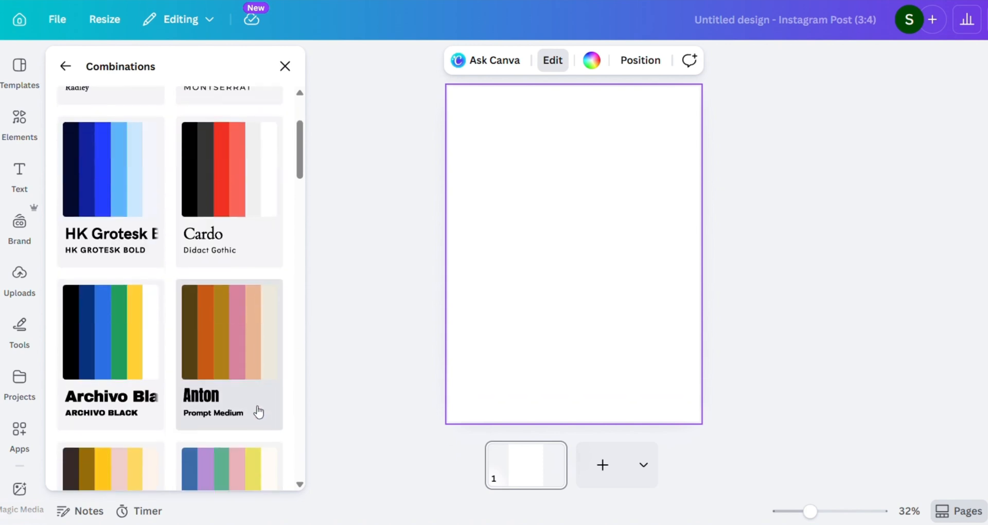
scroll(196, 391, "down", 5)
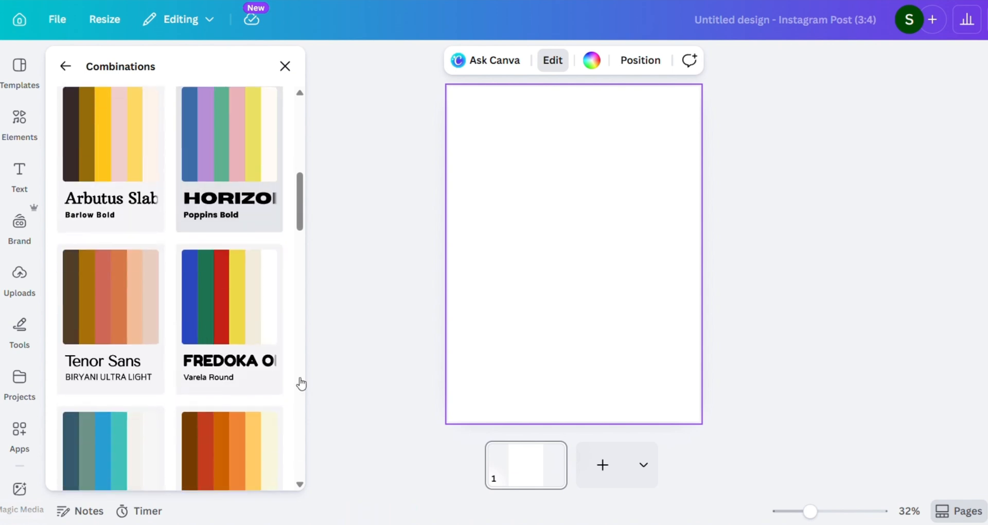
left_click(132, 147)
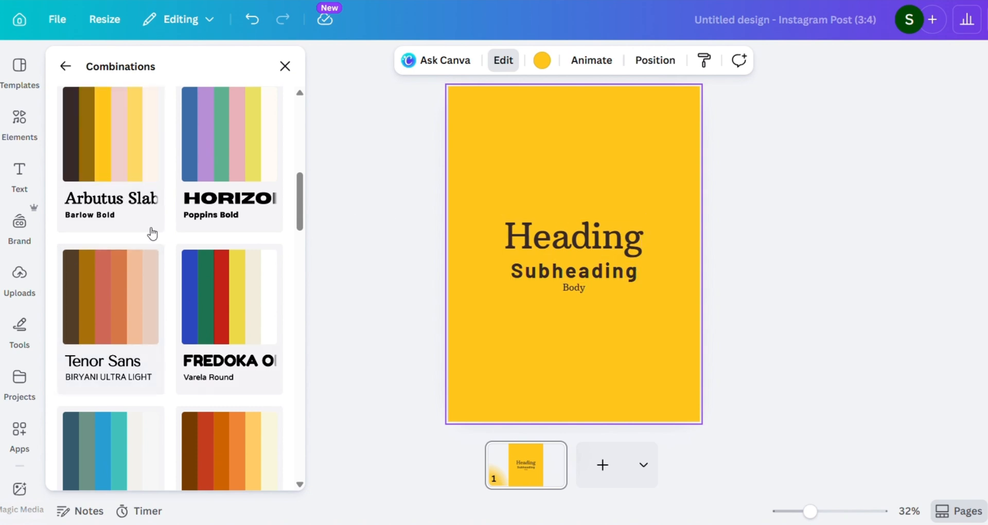
Shuffle the Arbutus Slab combination's colours on the page until the background is pale pink
scroll(102, 315, "up", 3)
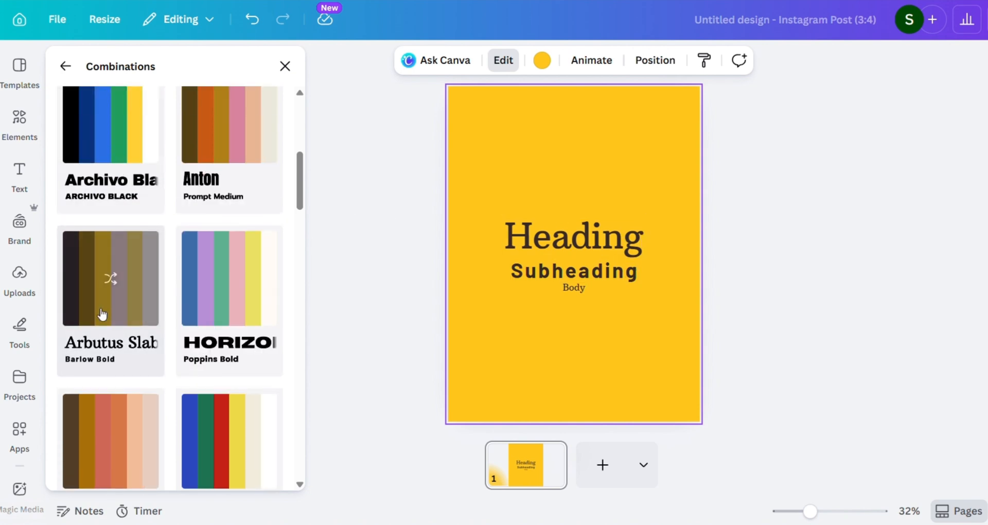
left_click(111, 279)
left_click(114, 281)
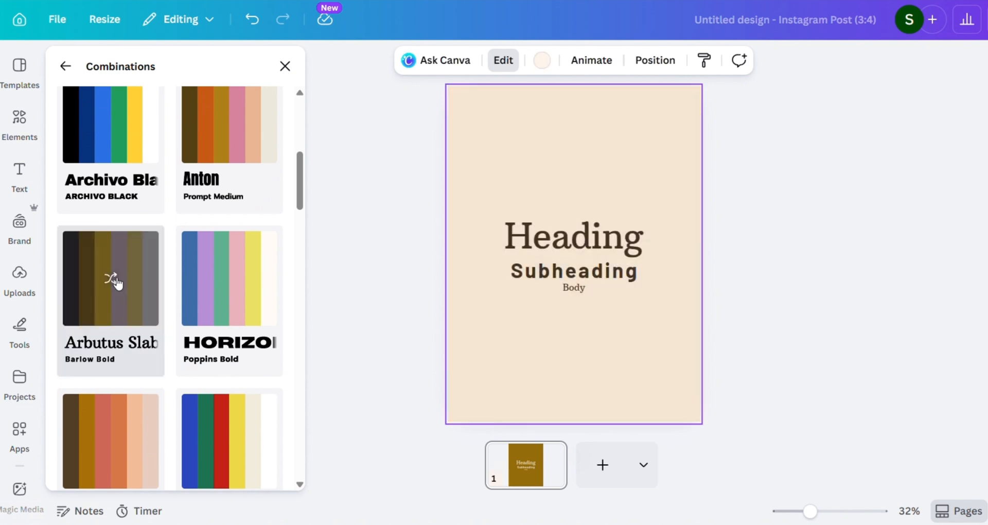
left_click(115, 281)
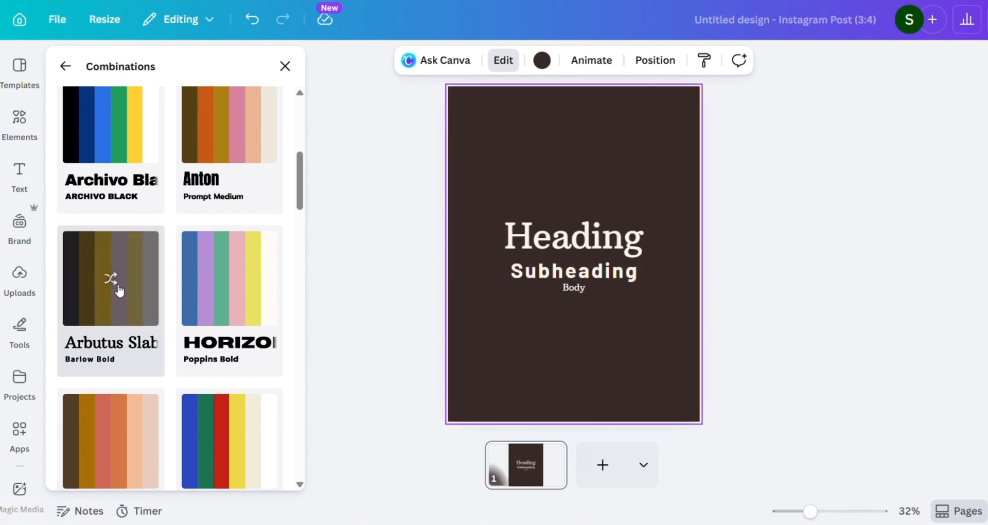
left_click(115, 291)
Apply the Fredoka and Varela Round combination and shuffle its colours until the background is green with white text
scroll(241, 272, "down", 4)
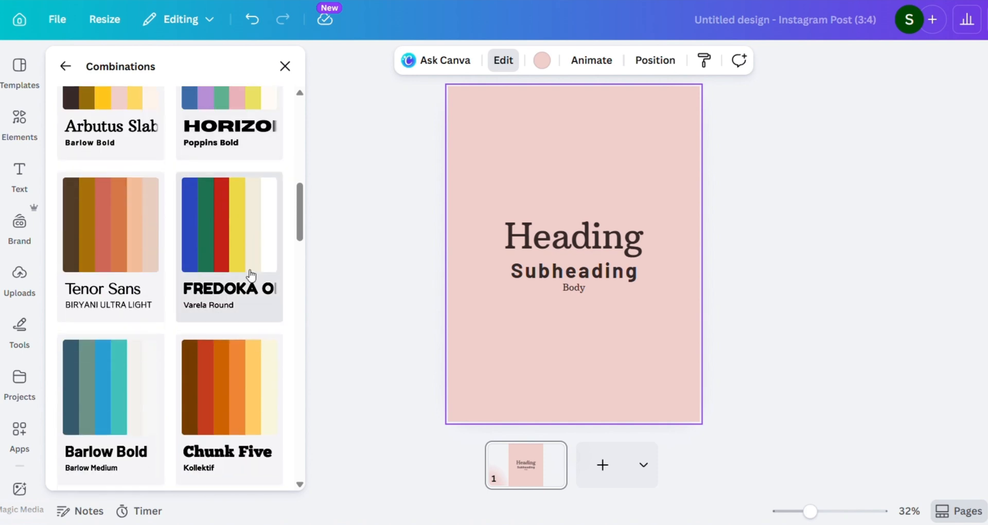
left_click(244, 248)
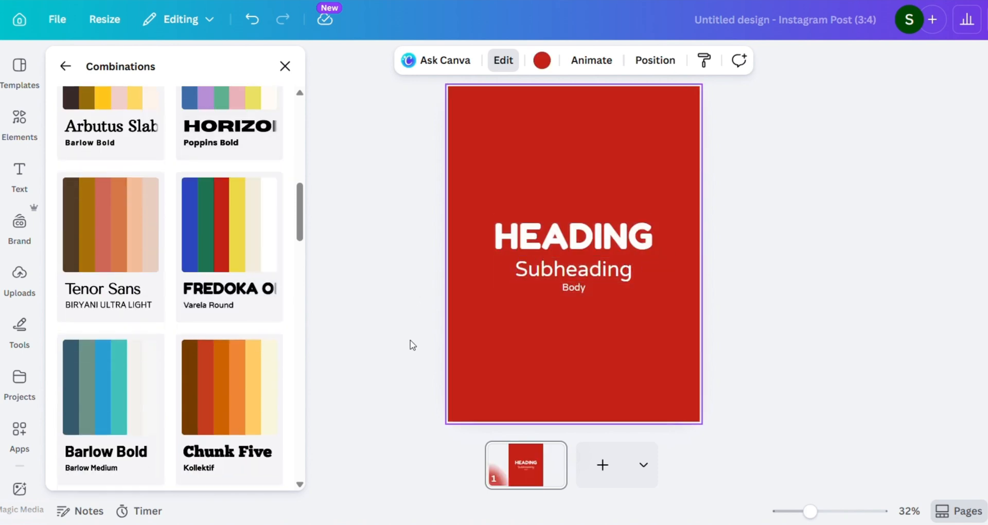
mouse_move(249, 217)
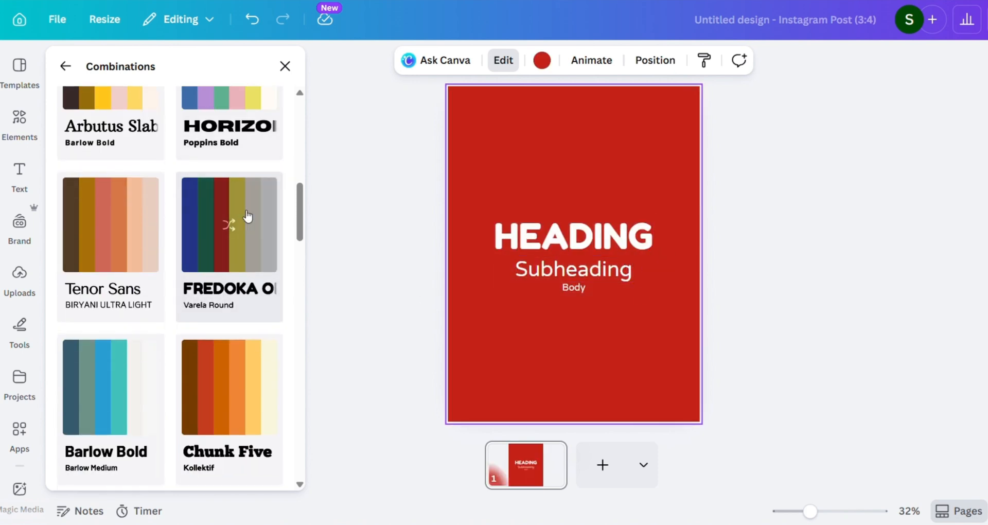
left_click(246, 236)
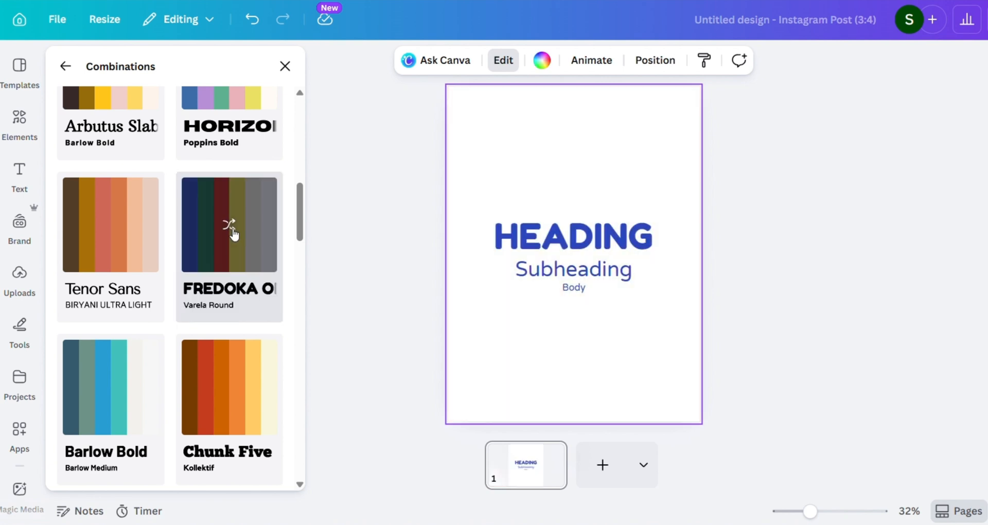
left_click(232, 231)
left_click(233, 233)
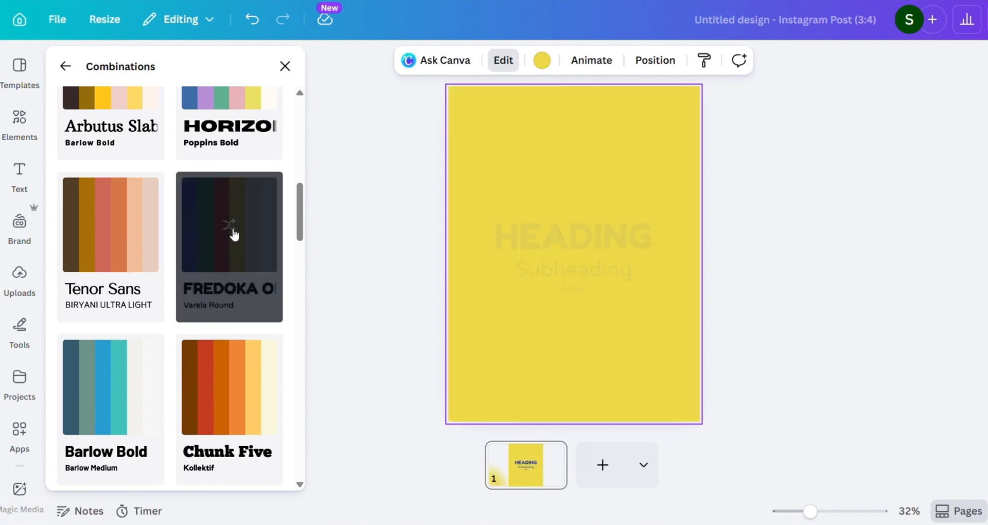
left_click(232, 234)
left_click(233, 233)
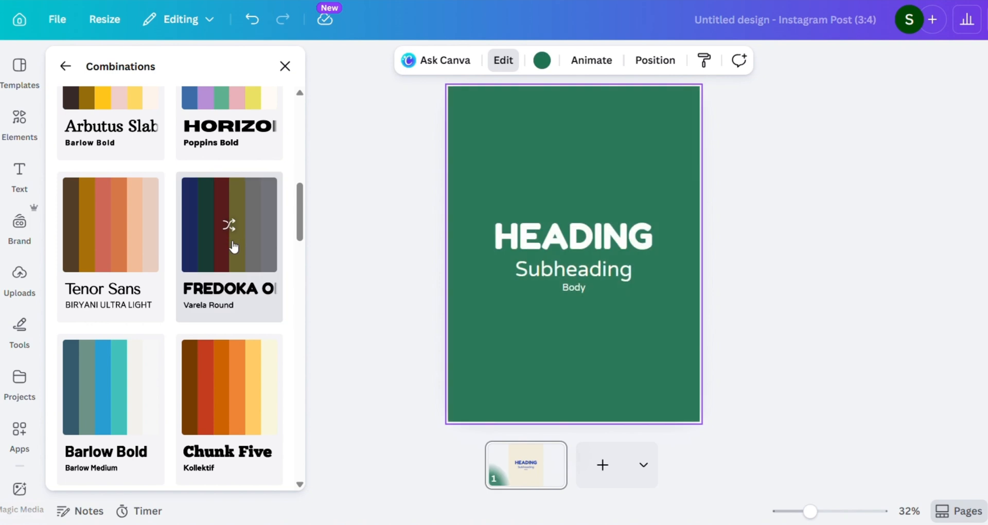
Try the Chunk Five, Quattrocento and Martel style combinations on the page one after another
scroll(232, 234, "down", 2)
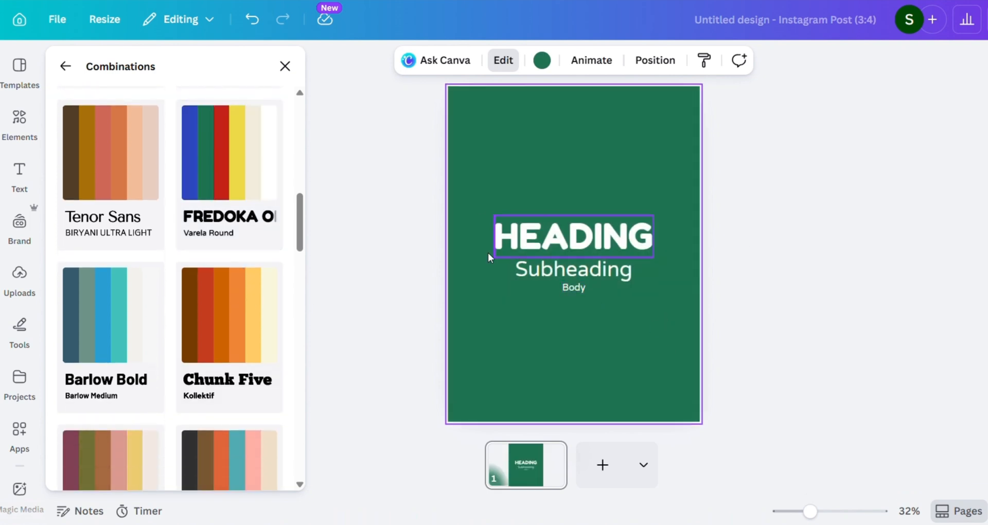
left_click(230, 331)
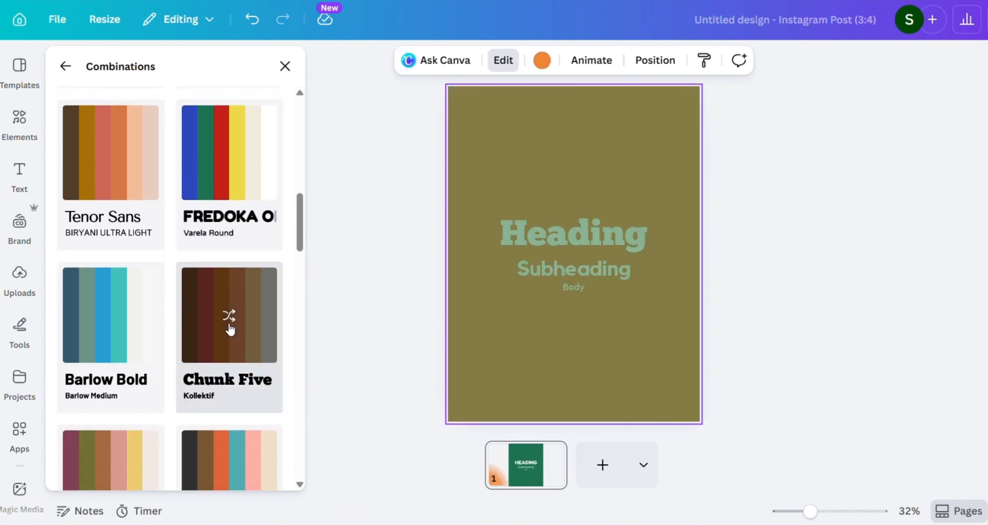
scroll(202, 339, "down", 4)
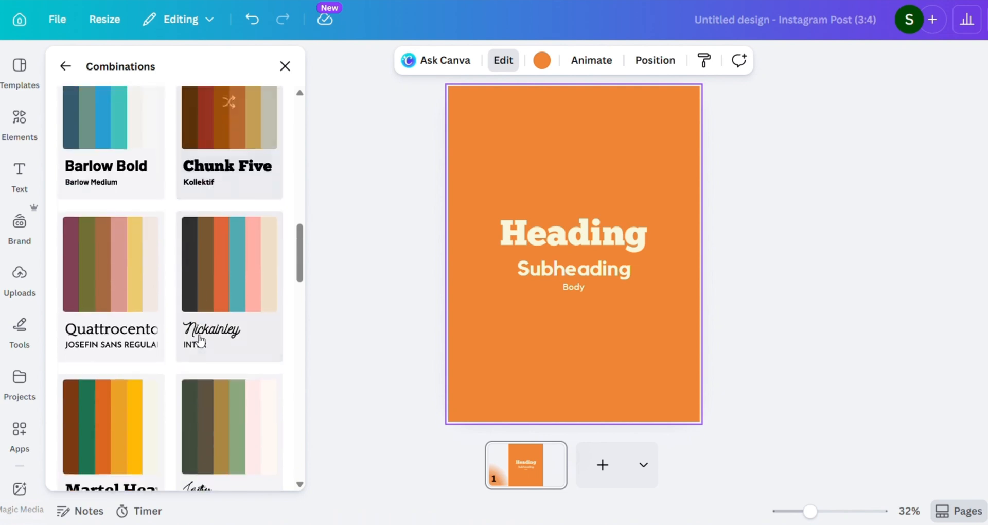
scroll(200, 341, "down", 2)
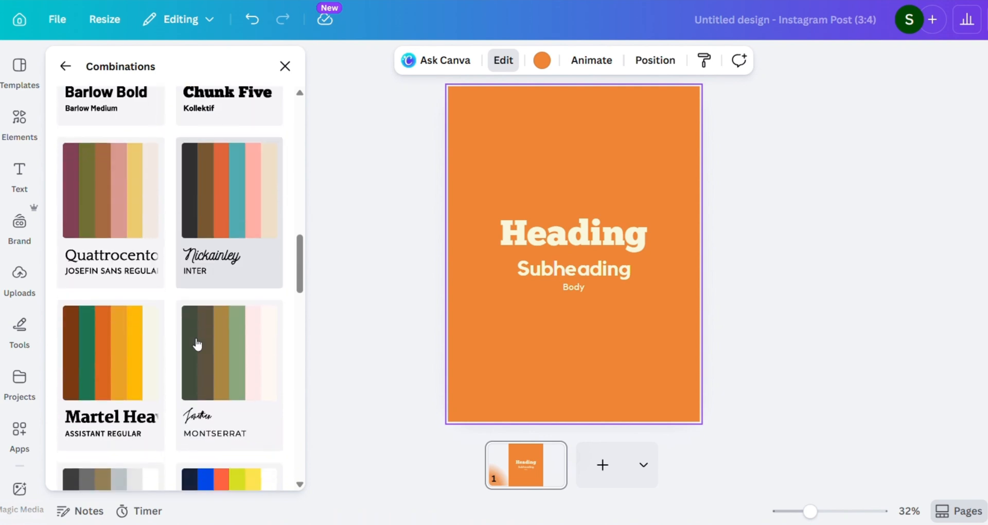
left_click(115, 227)
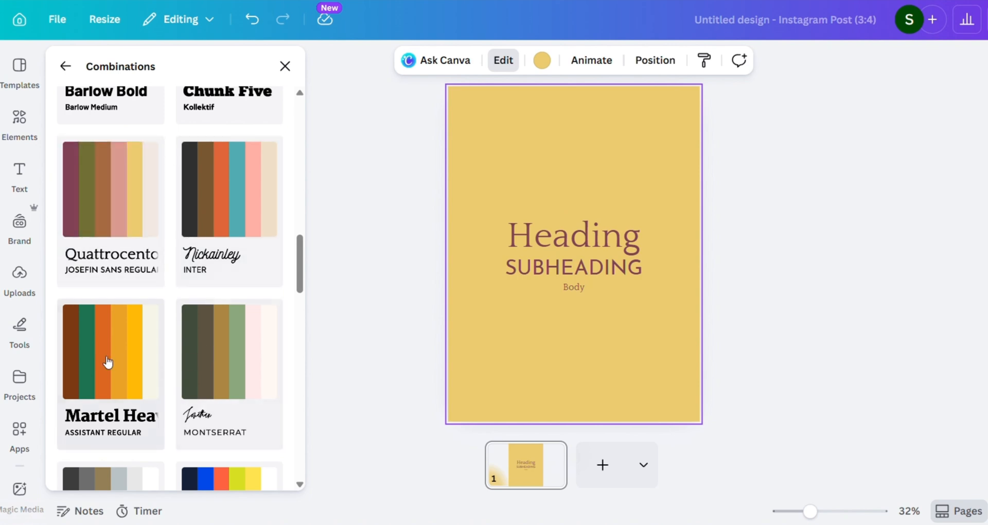
left_click(124, 375)
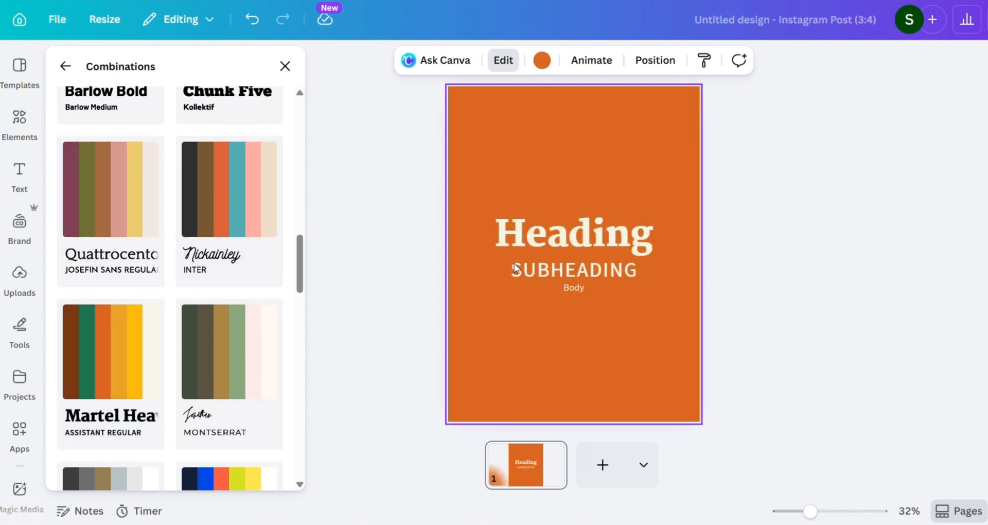
Apply the Quattrocento and Josefin Sans combination to the page and shuffle its colours
left_click(140, 201)
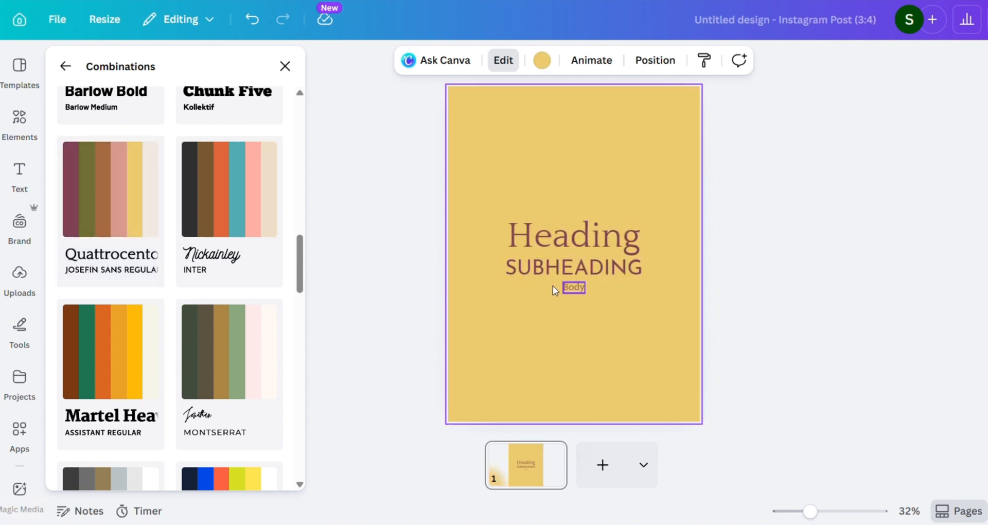
left_click(121, 194)
left_click(122, 194)
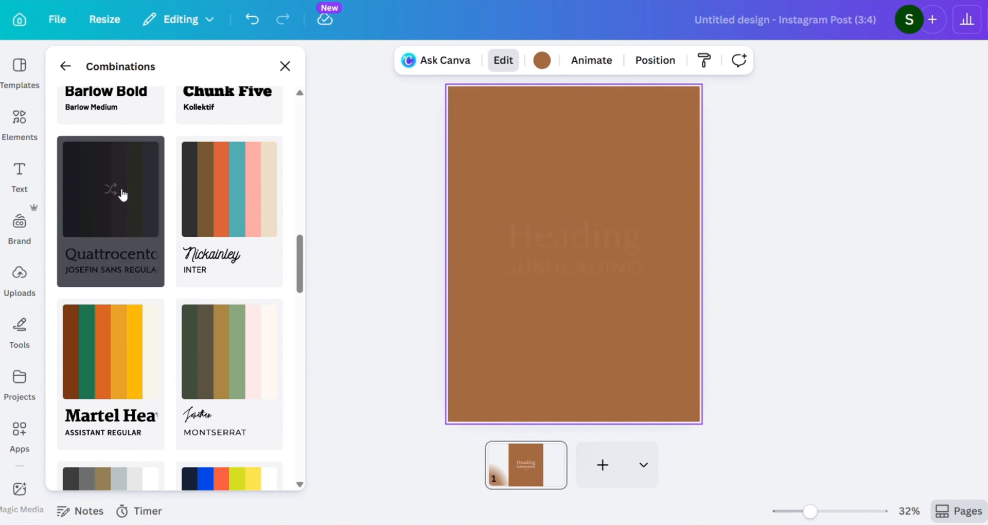
Shuffle the Quattrocento and Josefin Sans combination's colours until the page background is yellow with plum text
left_click(122, 194)
left_click(121, 194)
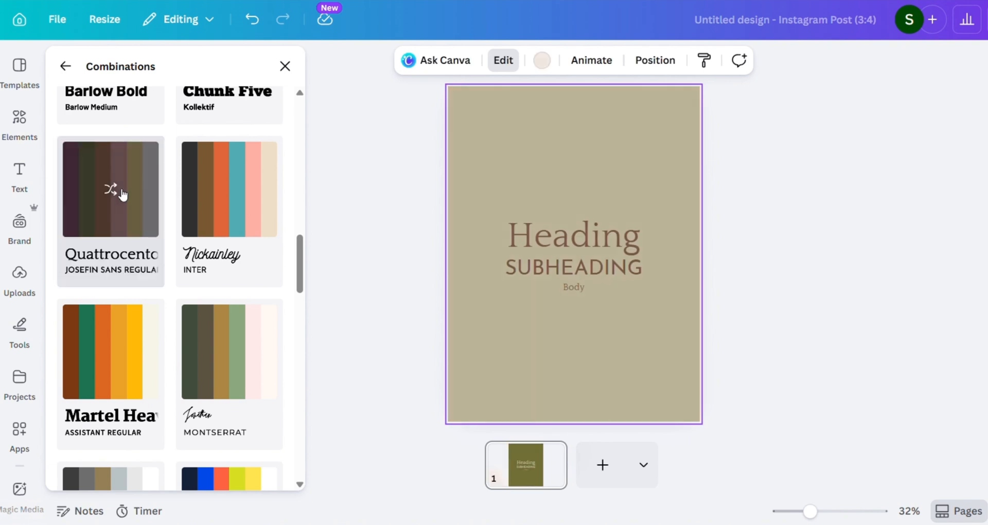
left_click(122, 194)
left_click(120, 193)
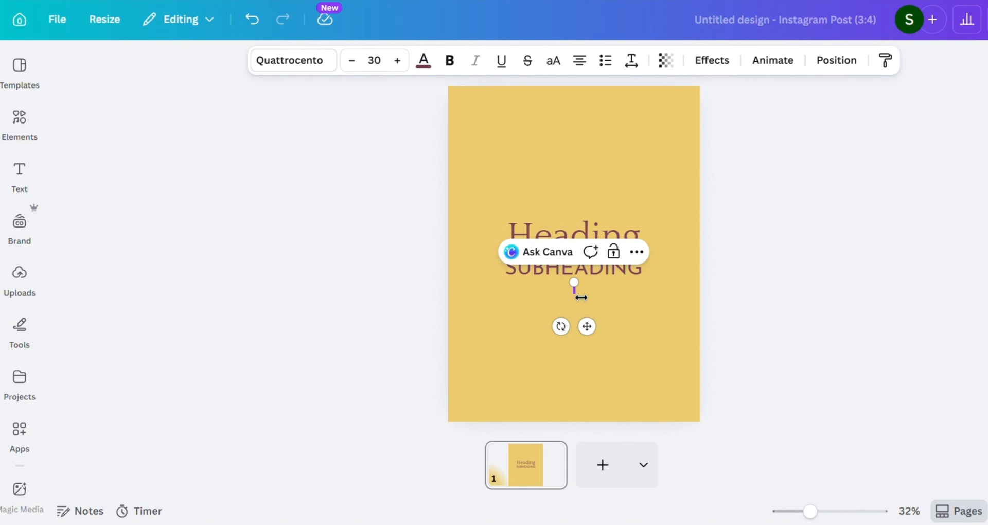
type("@")
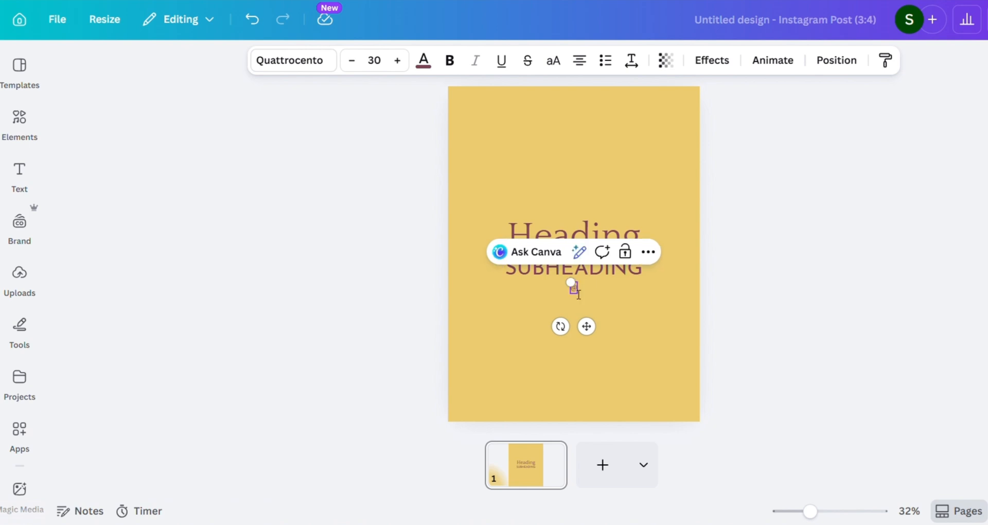
type("smearchitecture")
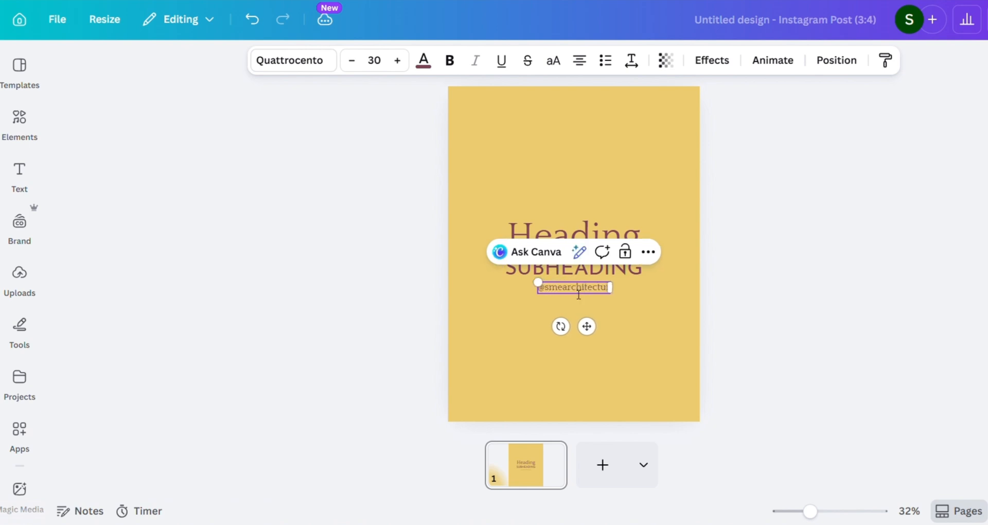
left_click(842, 225)
mouse_move(592, 295)
left_mouse_down()
mouse_move(594, 396)
mouse_move(581, 393)
left_mouse_up()
Move the heading up near the page's upper edge and set its font size to 50
left_click(592, 233)
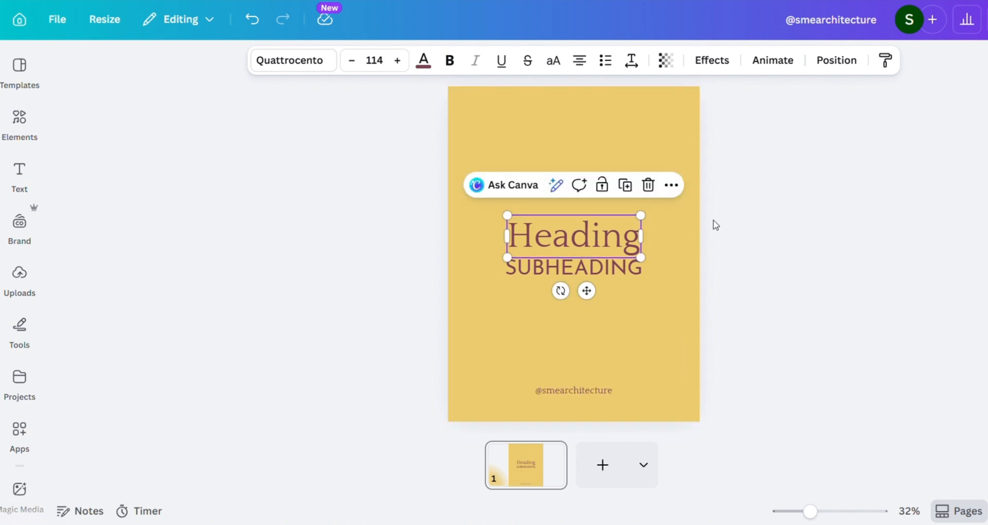
left_click(715, 225)
left_click(605, 247)
left_click_drag(603, 253, 609, 154)
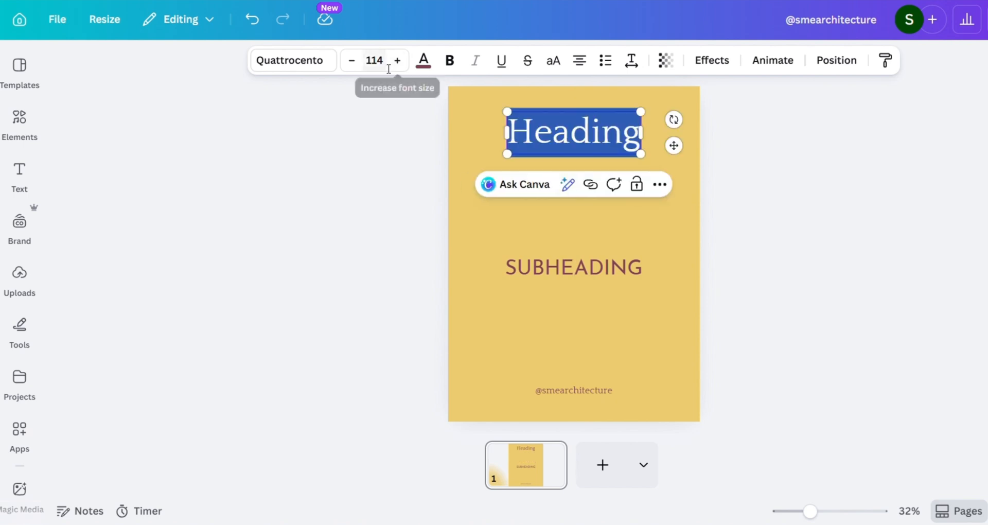
left_click(387, 67)
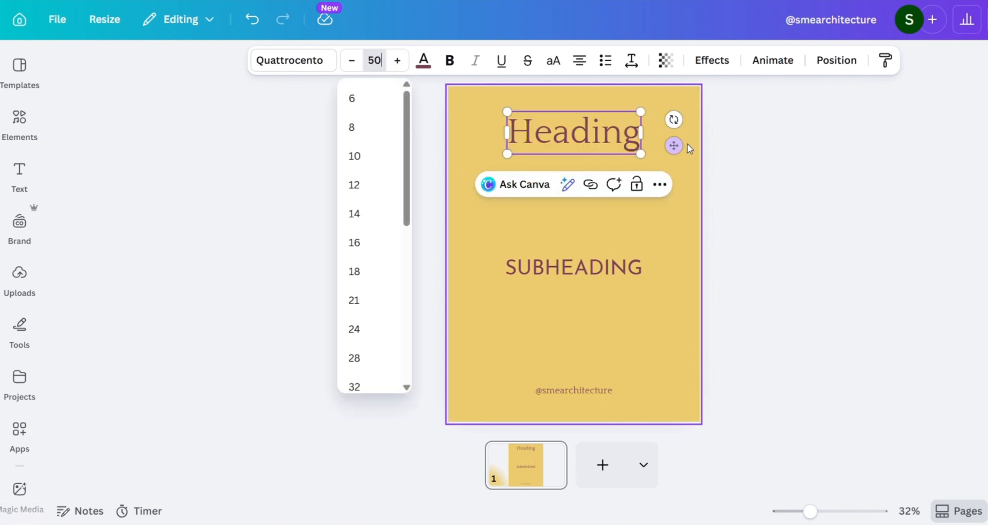
key("Return")
Replace the heading text with "Inspirational Quotes"
double_click(587, 131)
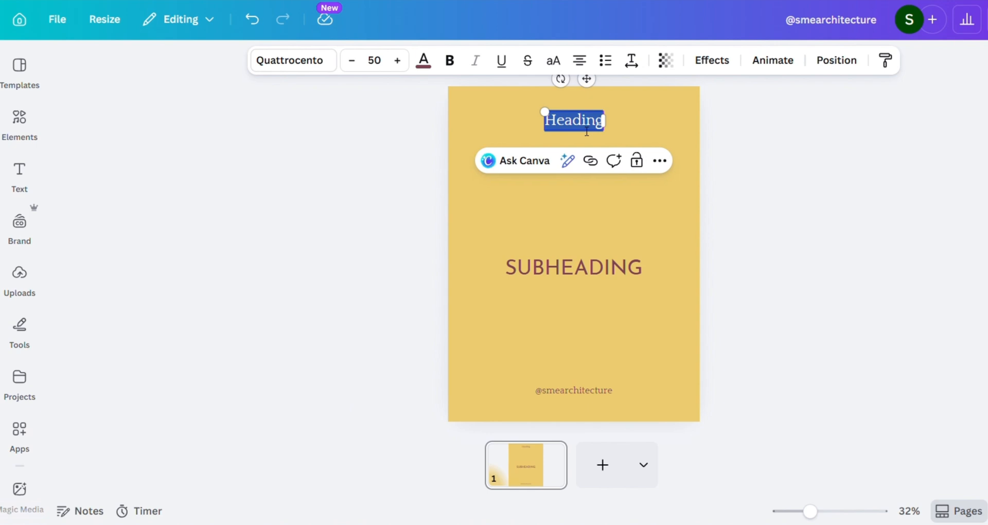
key("BackSpace")
type("Inspirational")
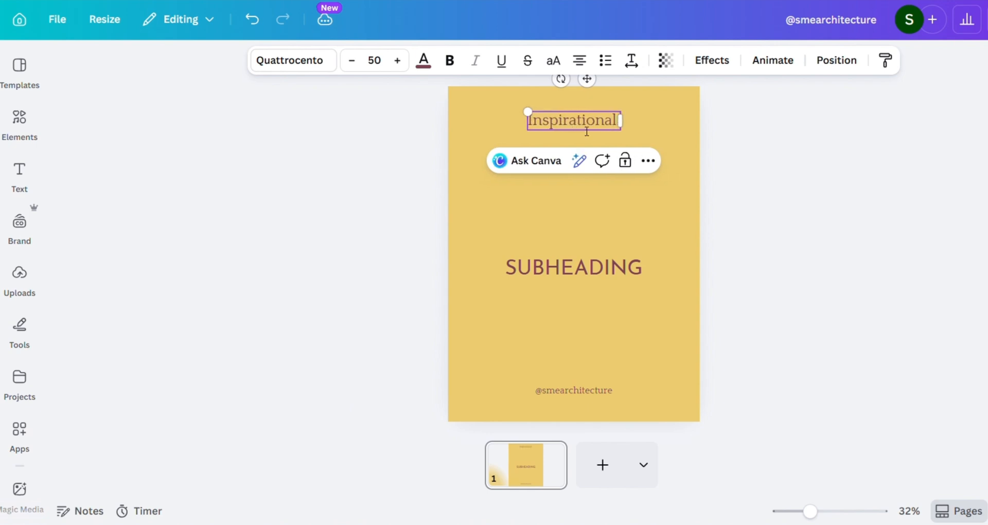
type(" W")
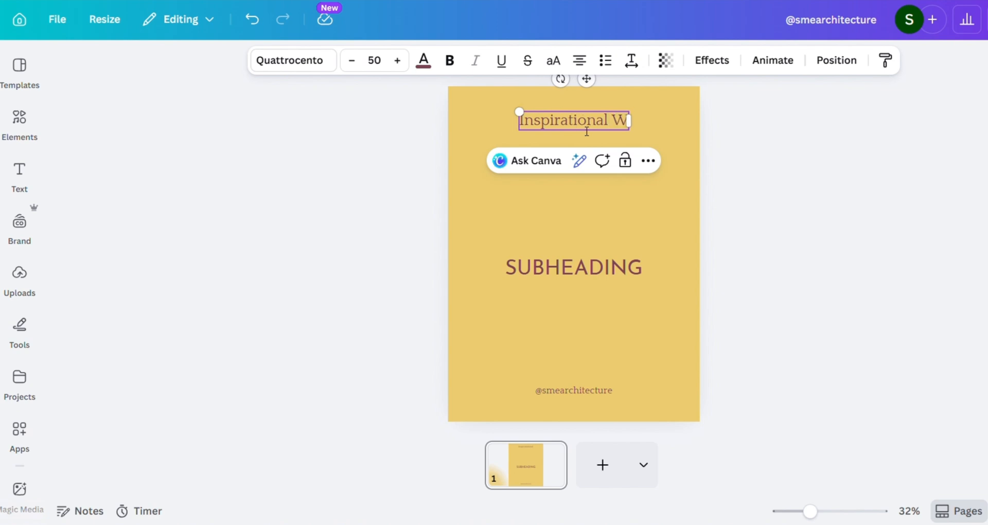
key("BackSpace")
key("BackSpace")
type("Quotes")
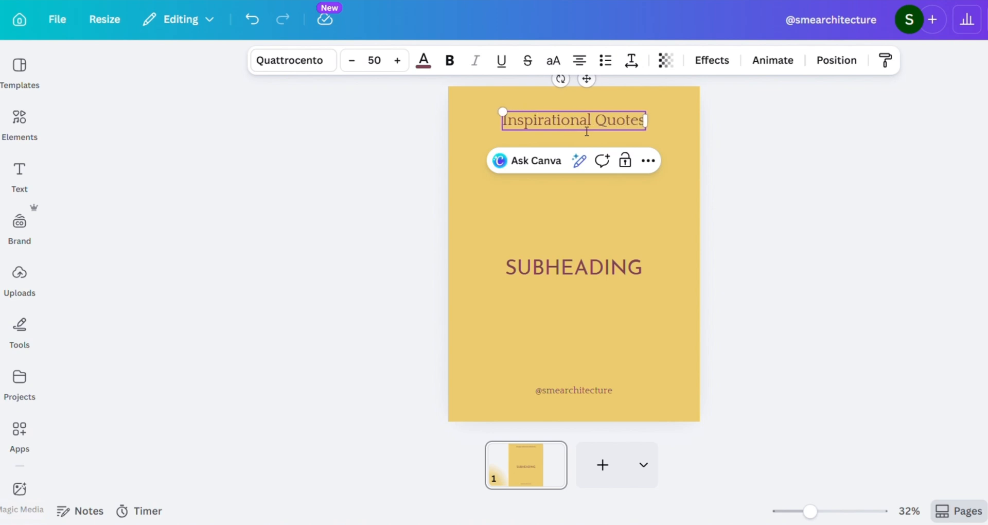
left_click(737, 268)
Move the subheading slightly up to the vertical middle of the page
left_click(620, 272)
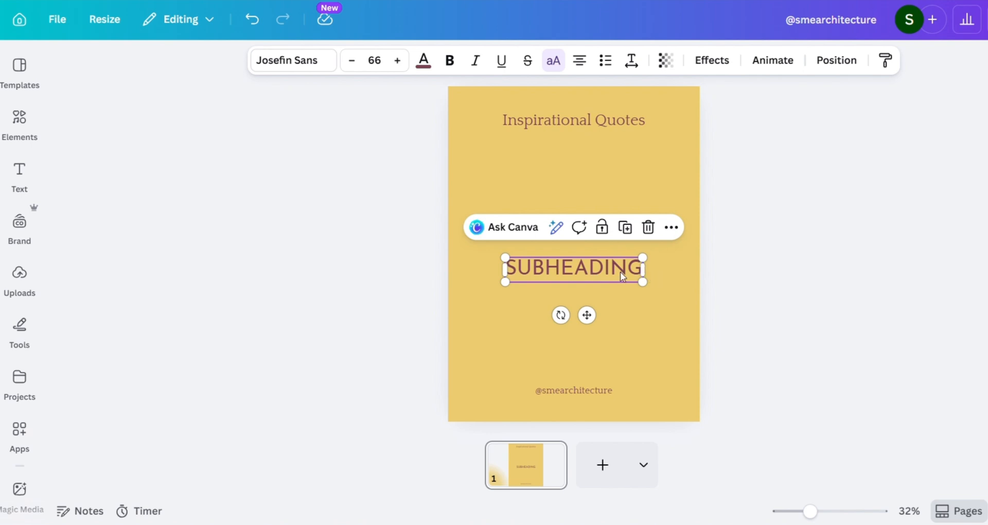
mouse_move(618, 273)
left_mouse_down()
mouse_move(600, 283)
mouse_move(611, 243)
mouse_move(611, 323)
mouse_move(616, 267)
mouse_move(625, 276)
left_mouse_up()
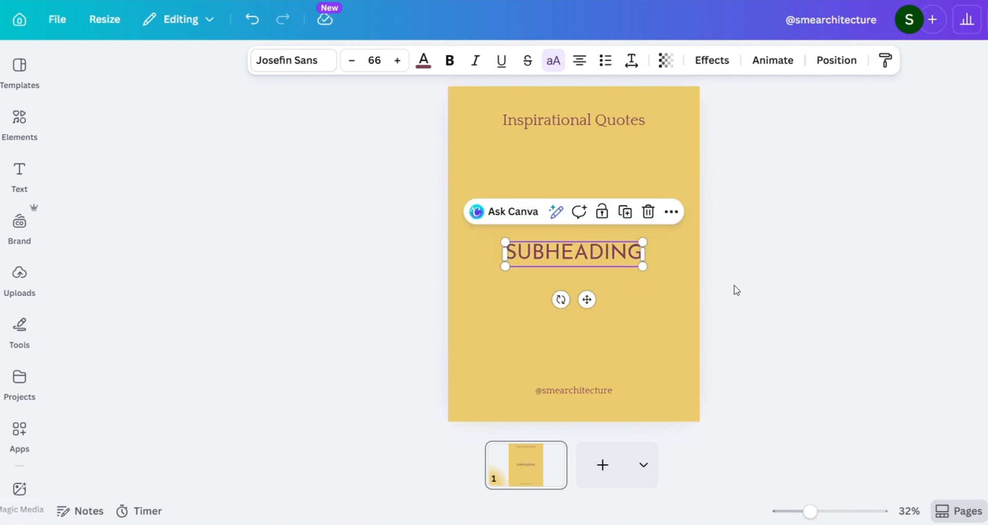
left_click(734, 289)
Widen the subheading's text box to both side margins with font size 50, keeping it vertically centred on the page
left_click(638, 253)
left_click_drag(509, 263, 473, 258)
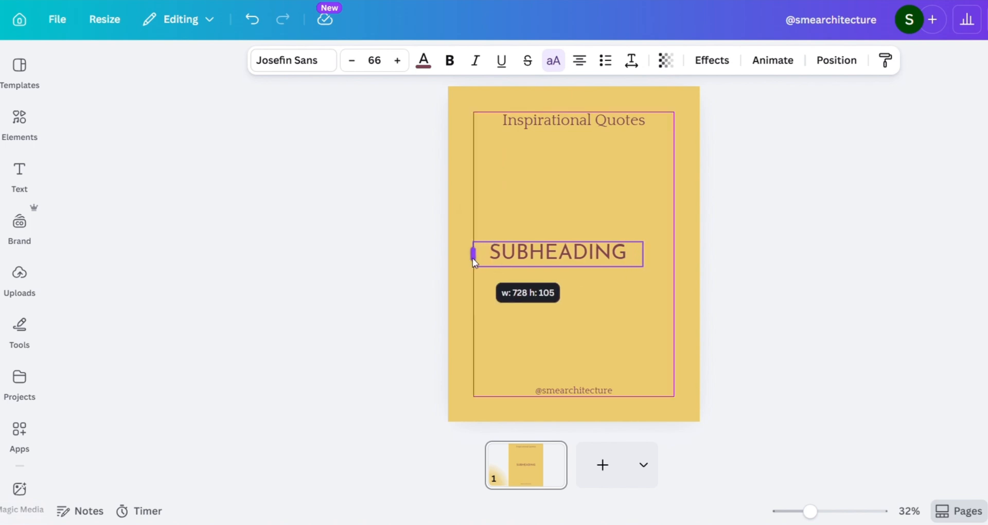
left_click_drag(642, 253, 675, 253)
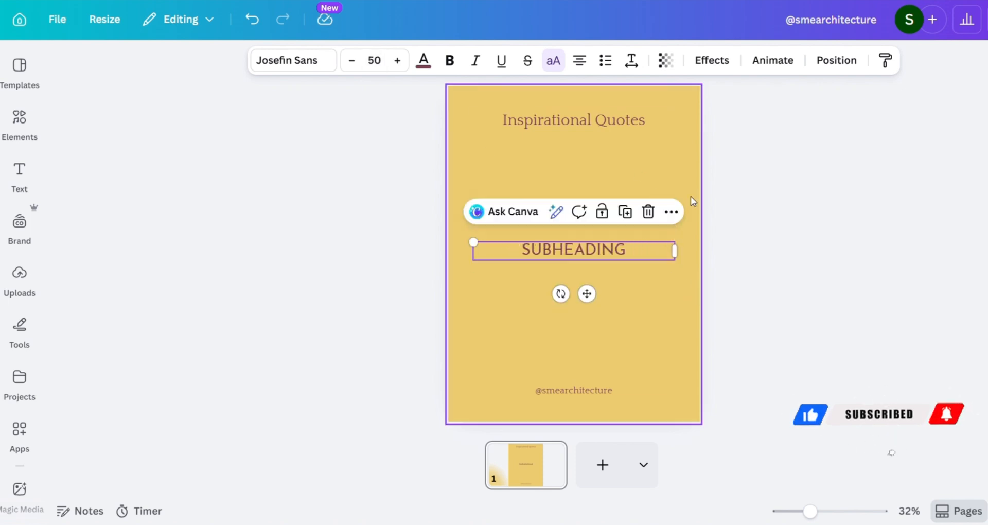
left_click(869, 200)
left_click(630, 249)
left_click_drag(631, 251, 620, 261)
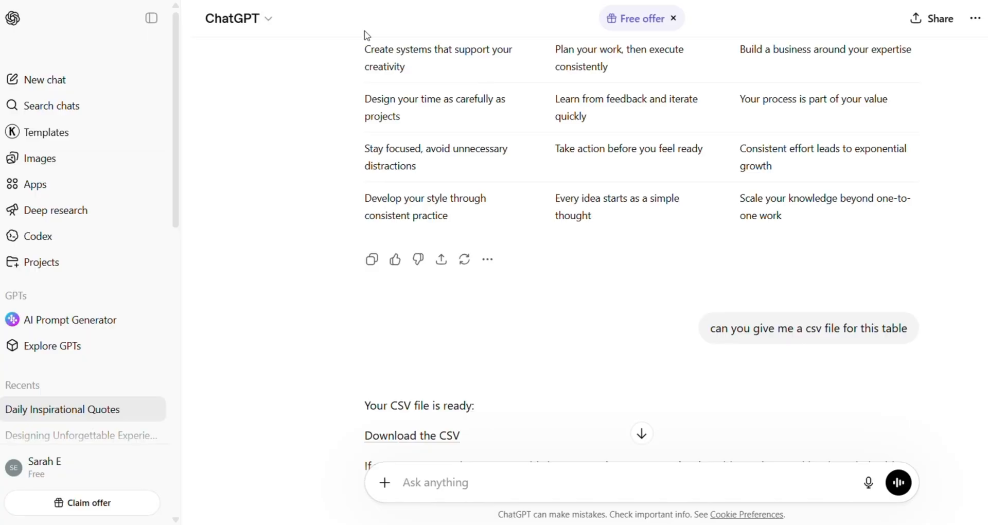
Switch to ChatGPT and review the prompts, the list of short inspirational lines and the three-column table
scroll(880, 381, "up", 15)
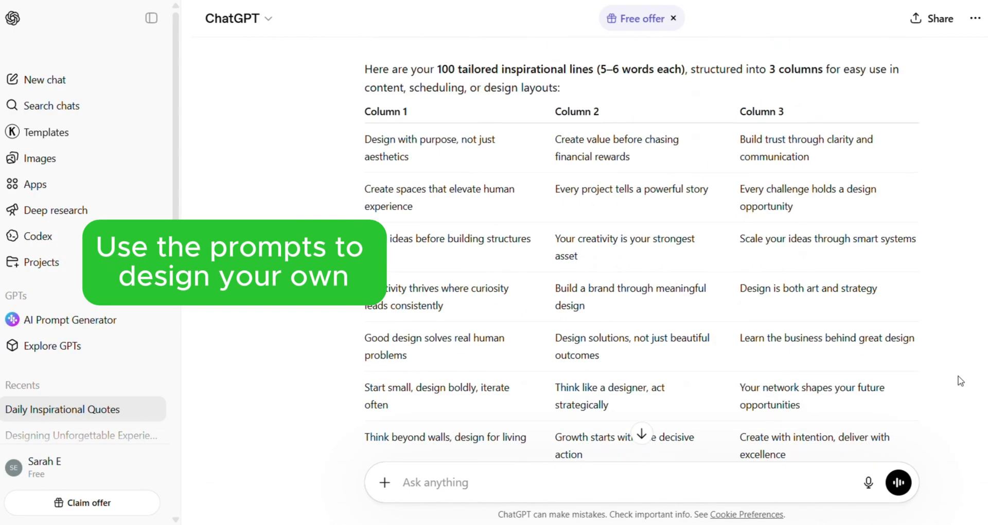
scroll(641, 253, "up", 20)
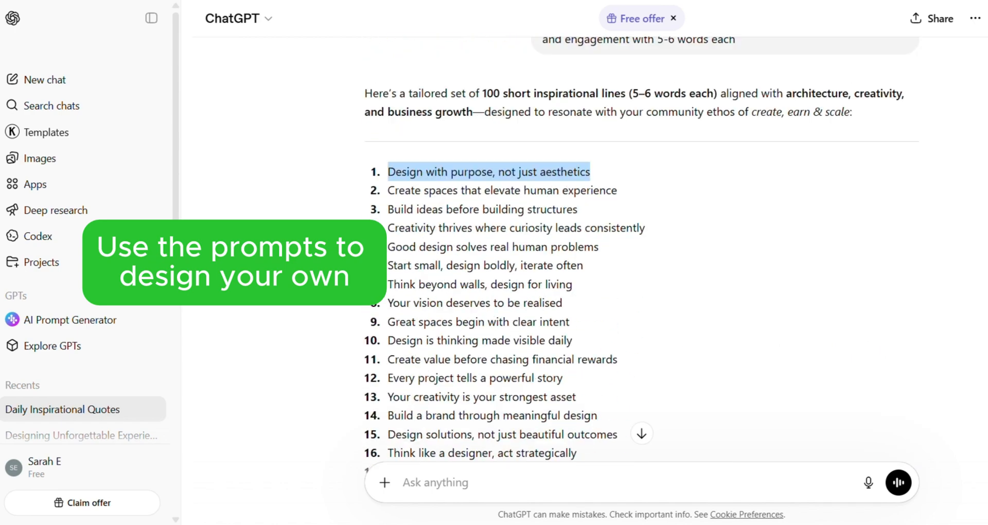
scroll(784, 396, "up", 1)
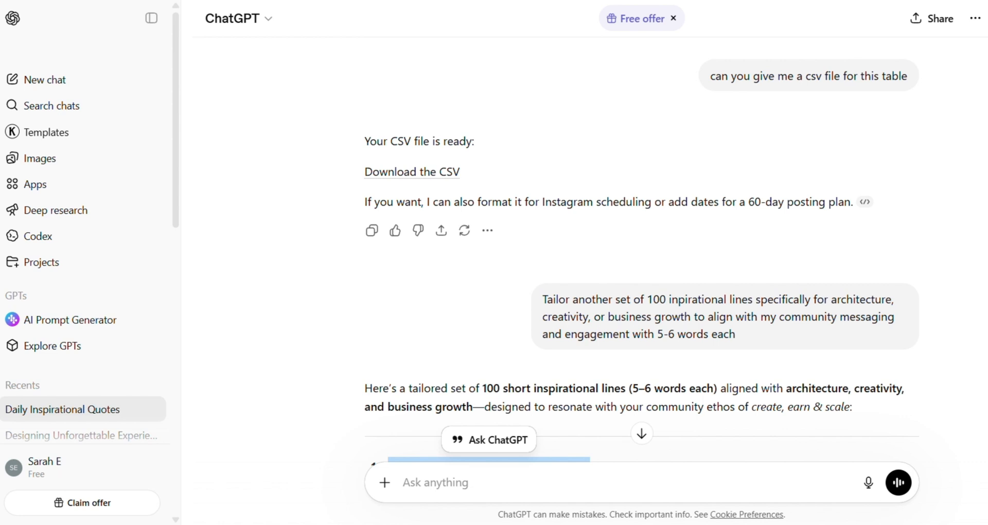
scroll(642, 258, "down", 2)
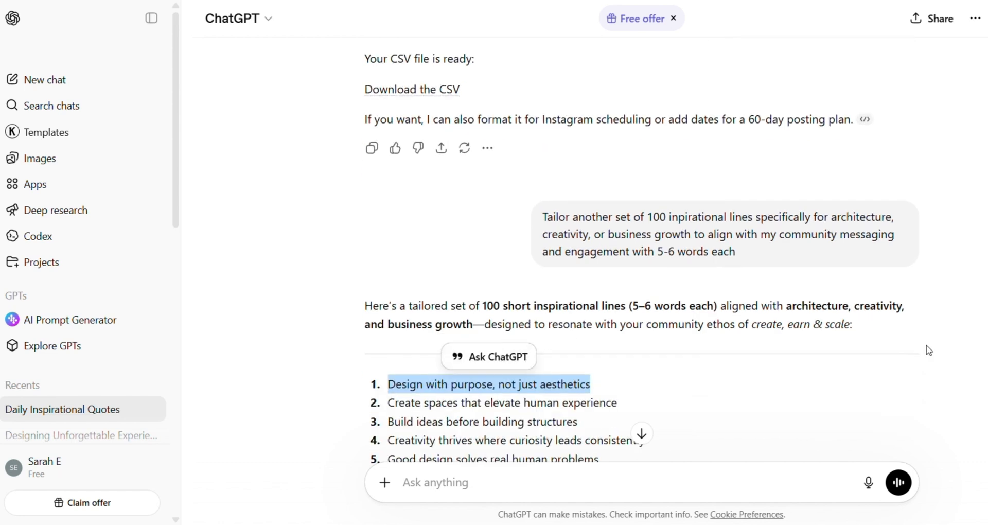
scroll(474, 355, "down", 20)
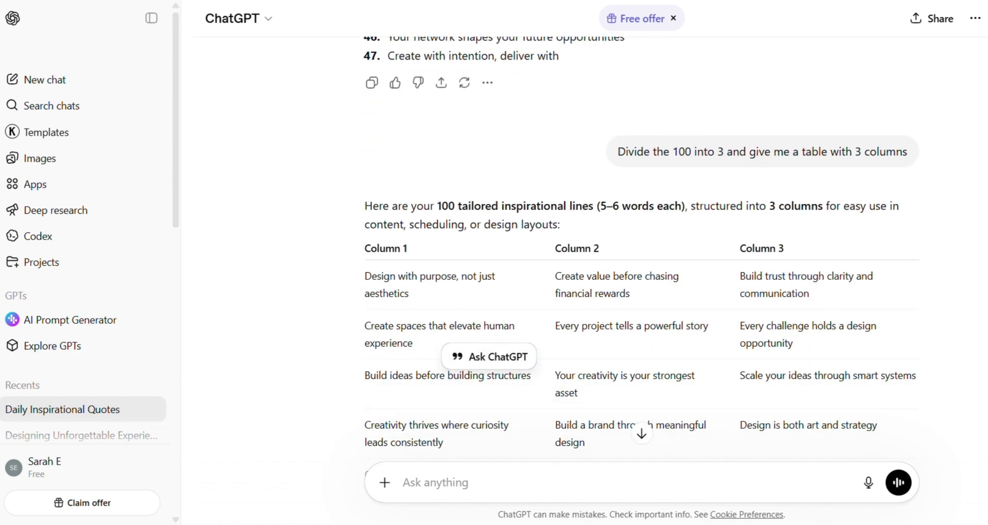
scroll(641, 251, "down", 1)
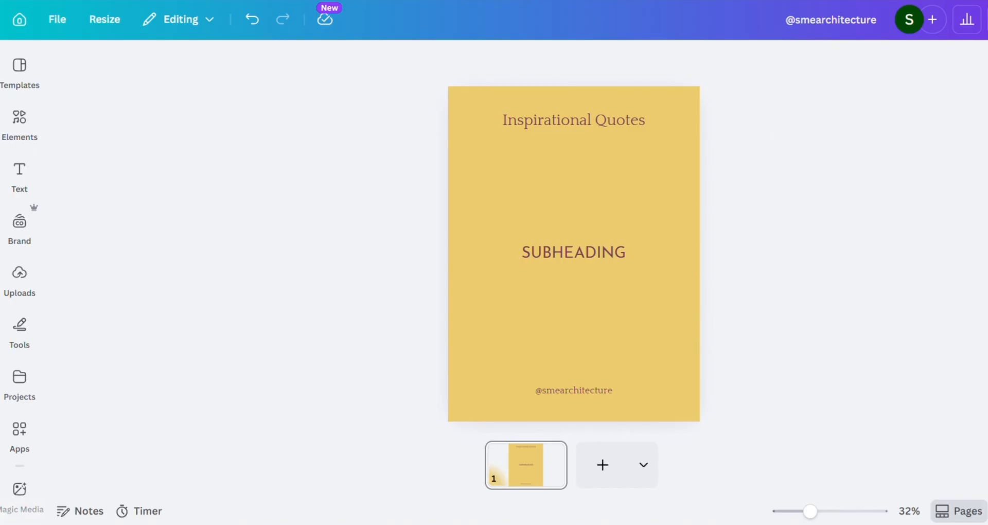
Switch back to Canva and duplicate the styled page twice to make three pages
left_click(610, 317)
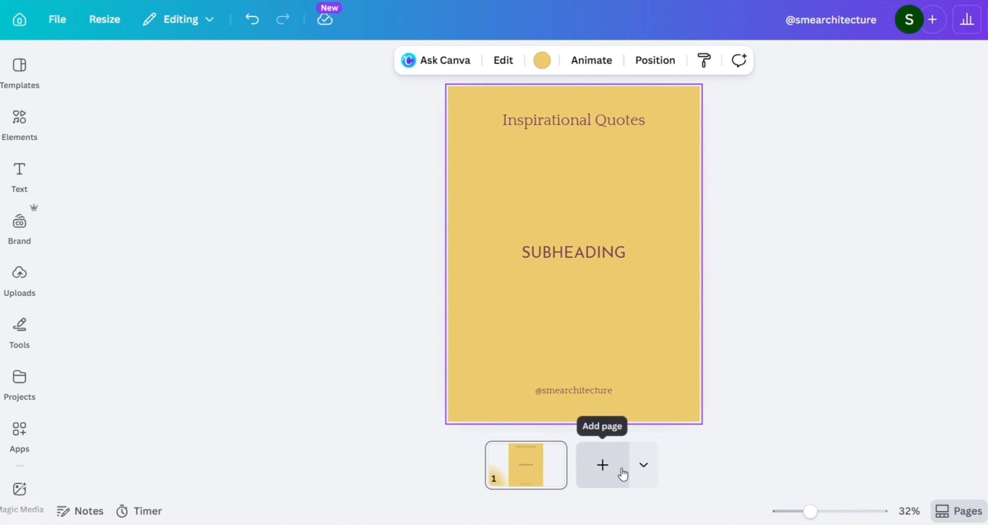
left_click(550, 453)
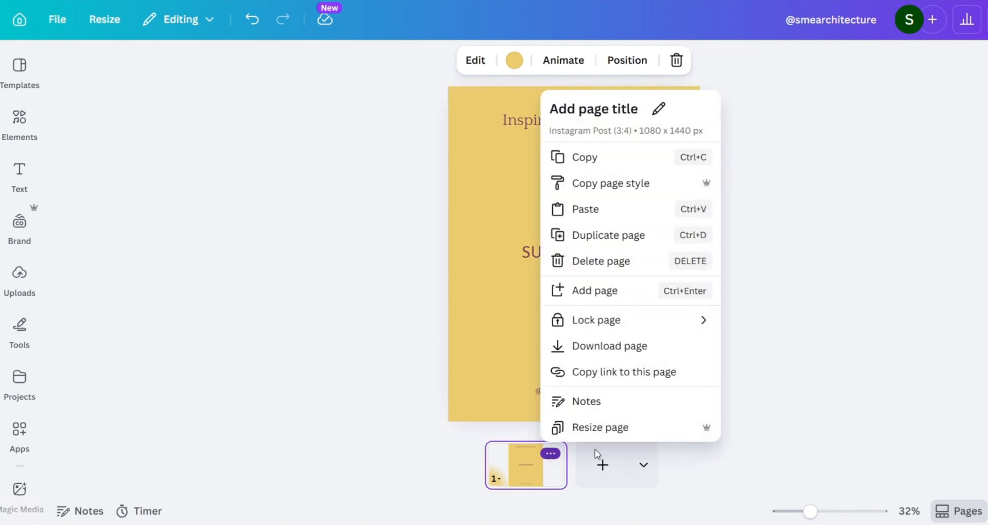
left_click(611, 235)
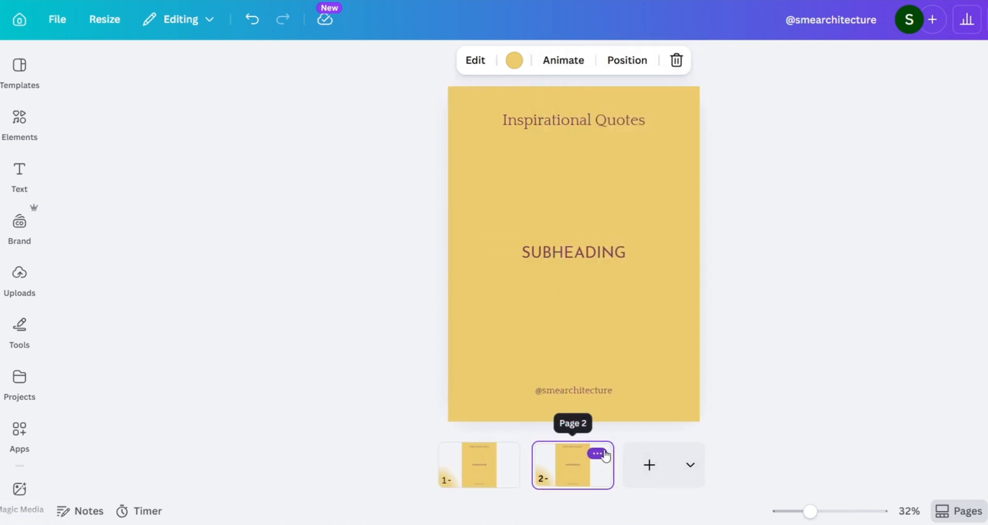
left_click(599, 454)
left_click(679, 264)
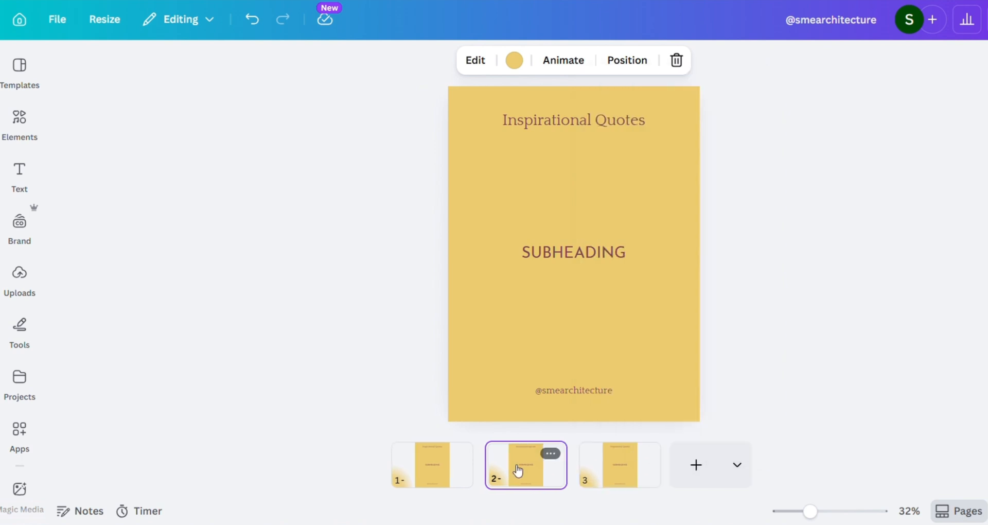
Apply the recently used Quattrocento and Josefin Sans style to page 2 and shuffle its colours until the background is olive green
left_click(570, 289)
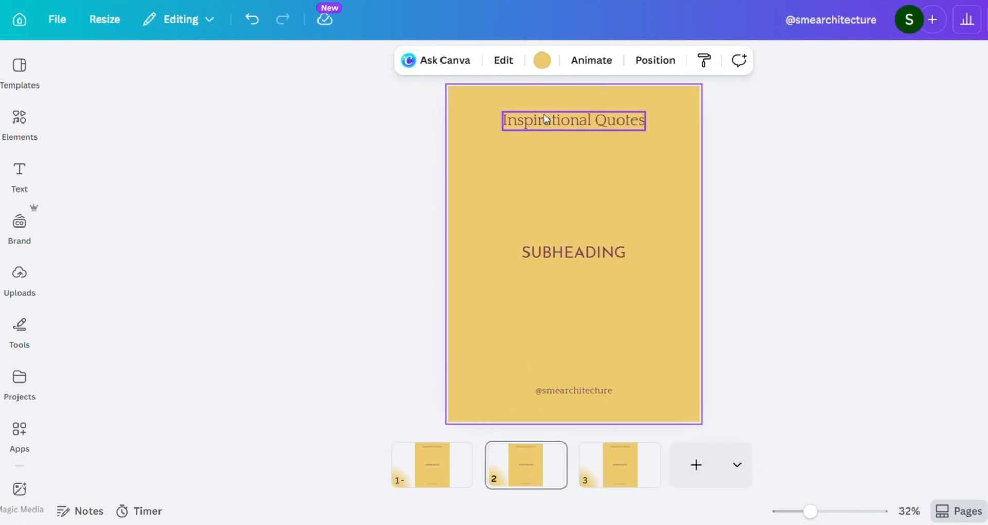
left_click(503, 61)
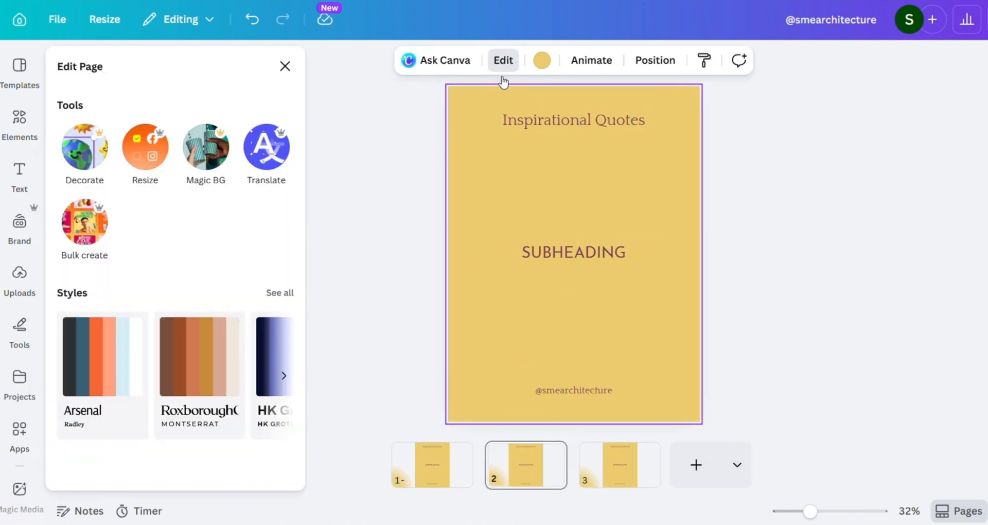
left_click(287, 294)
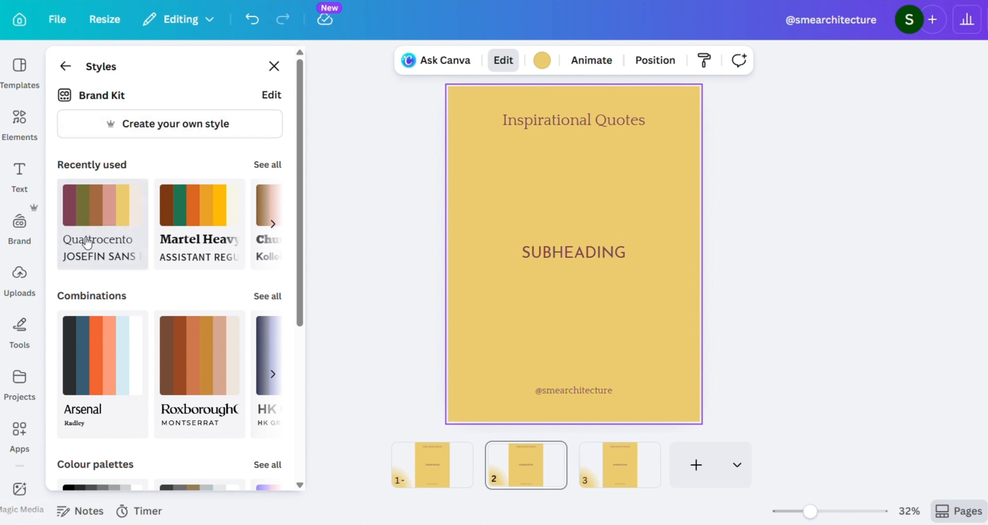
left_click(121, 211)
left_click(121, 211)
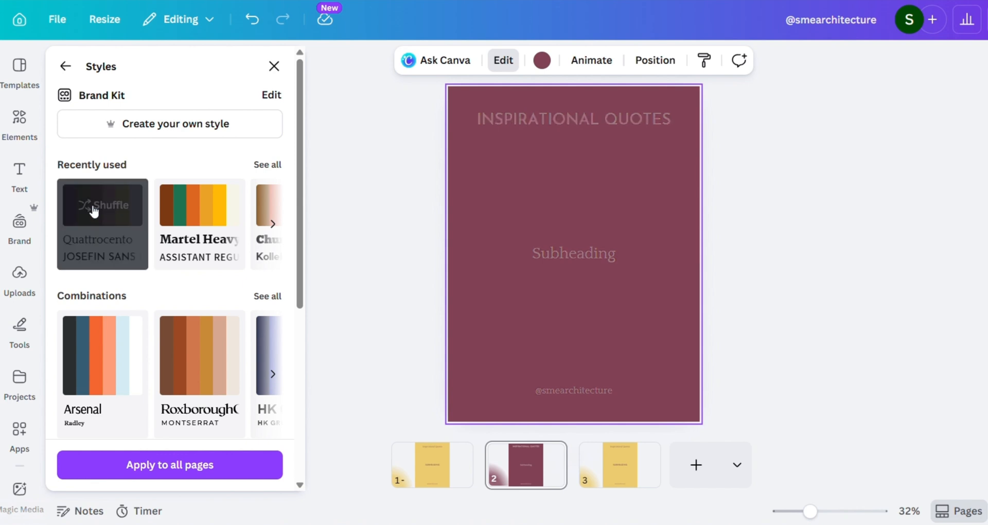
left_click(94, 211)
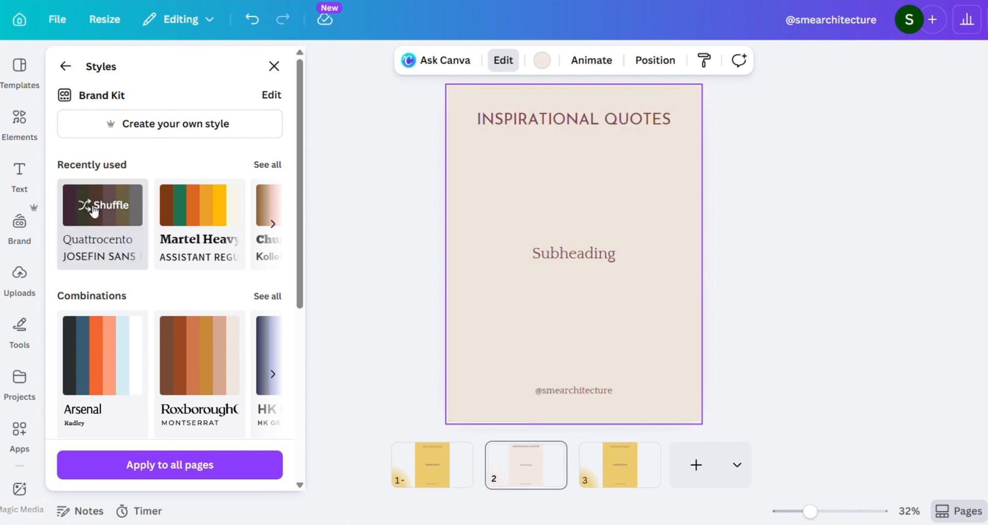
left_click(94, 211)
left_click(93, 211)
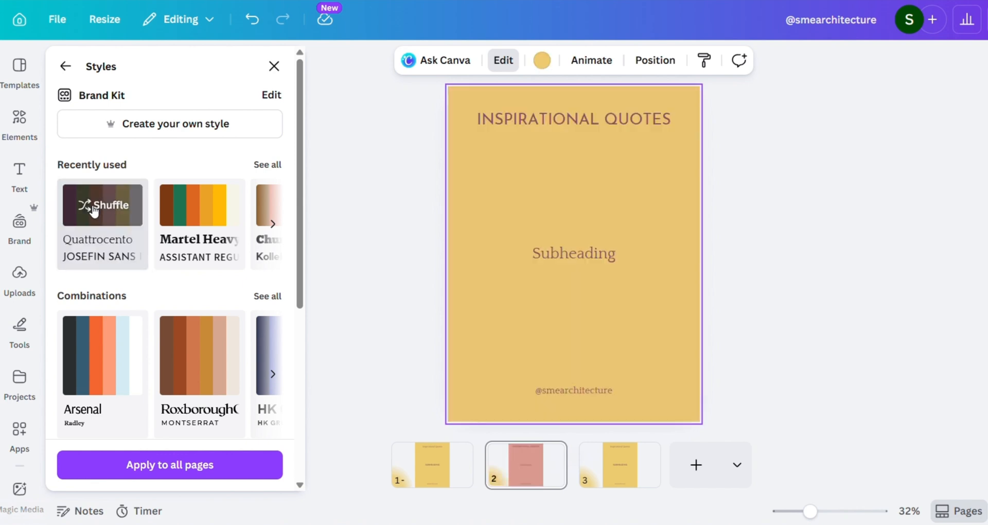
left_click(94, 211)
left_click(94, 211)
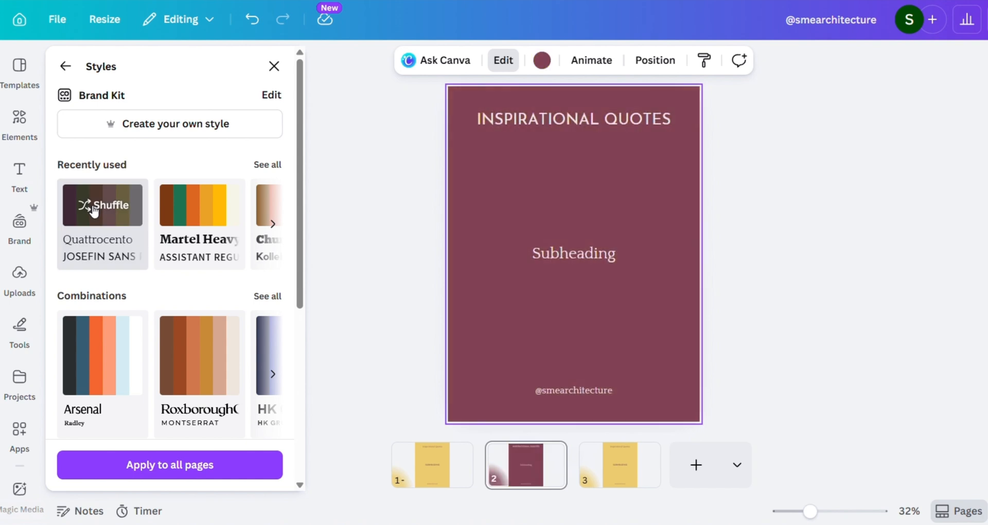
left_click(93, 211)
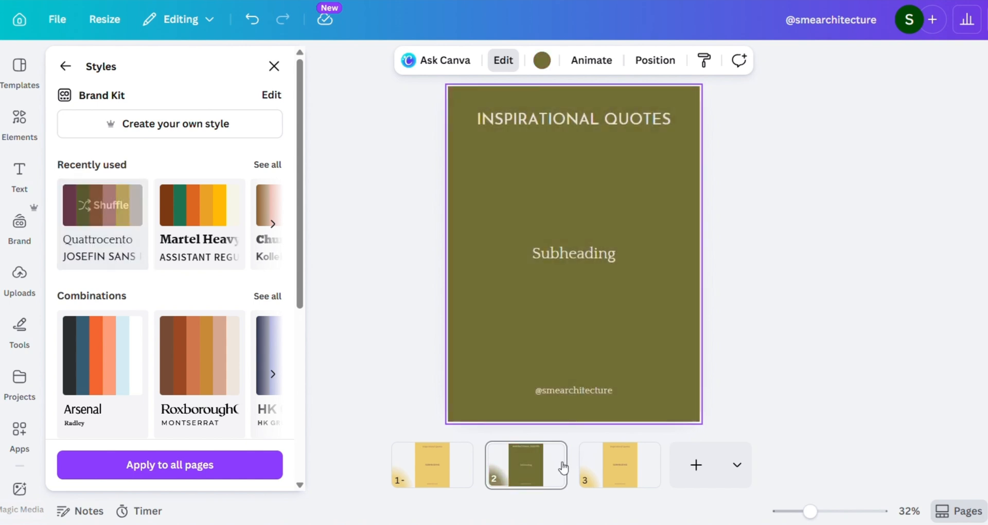
Apply the recently used Quattrocento and Josefin Sans style to page 3 and shuffle its colours until the background is pale pinkish beige
left_click(617, 465)
left_click(103, 210)
left_click(104, 211)
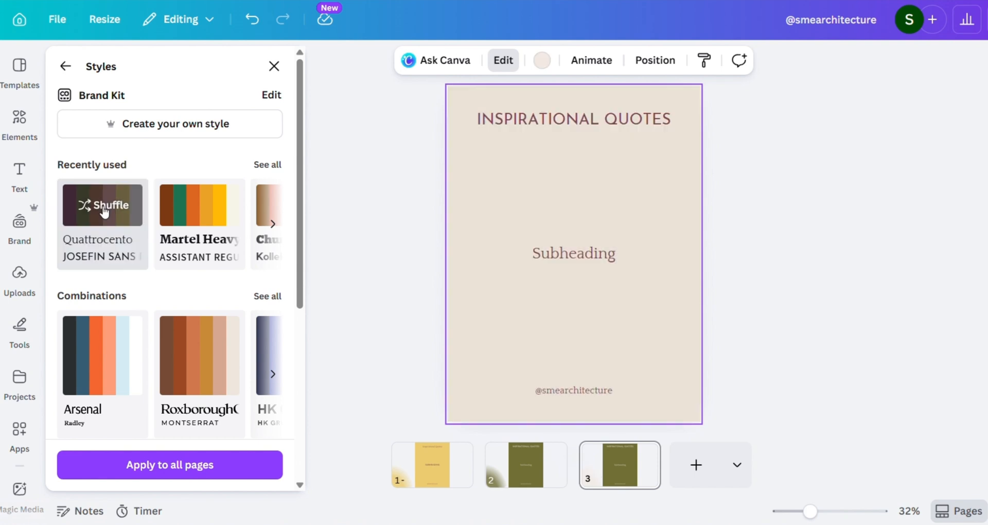
left_click(104, 211)
left_click(105, 211)
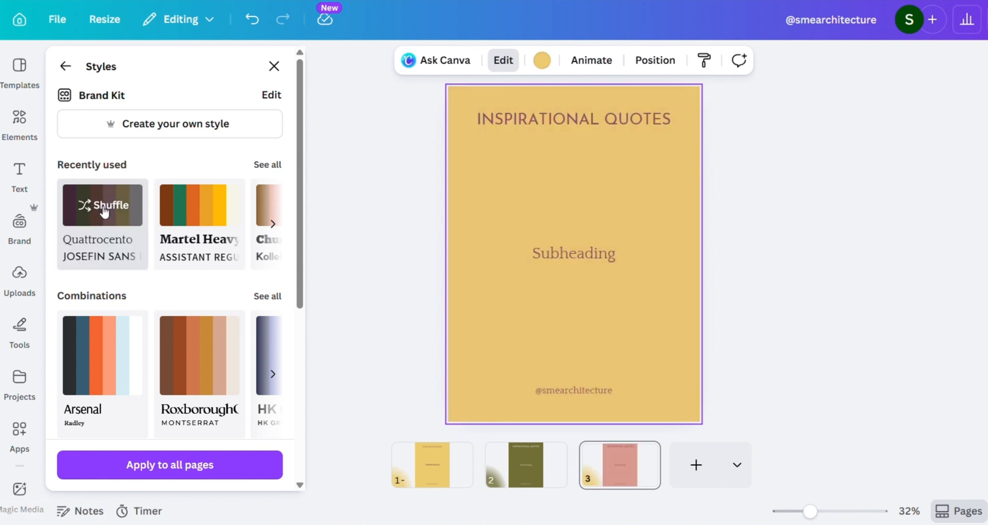
left_click(105, 211)
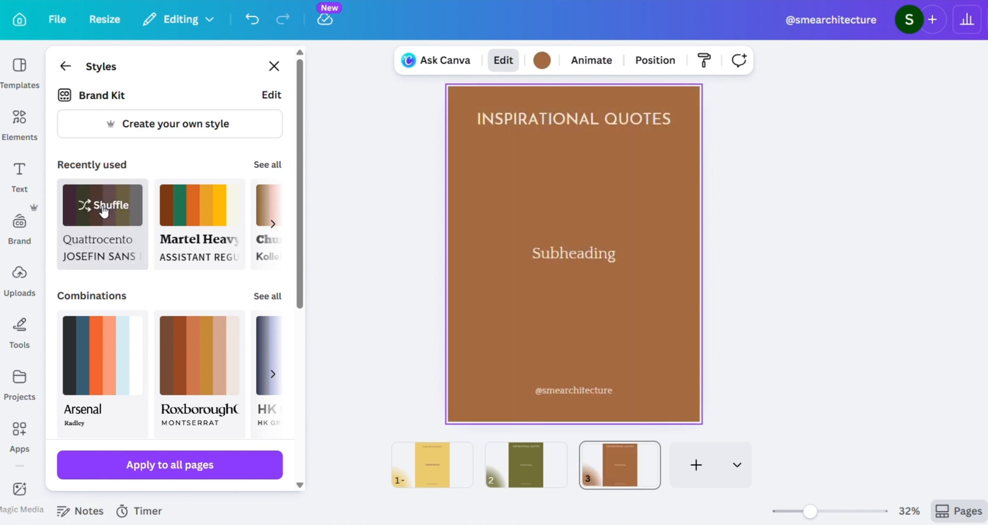
left_click(104, 210)
left_click(104, 210)
left_click(104, 210)
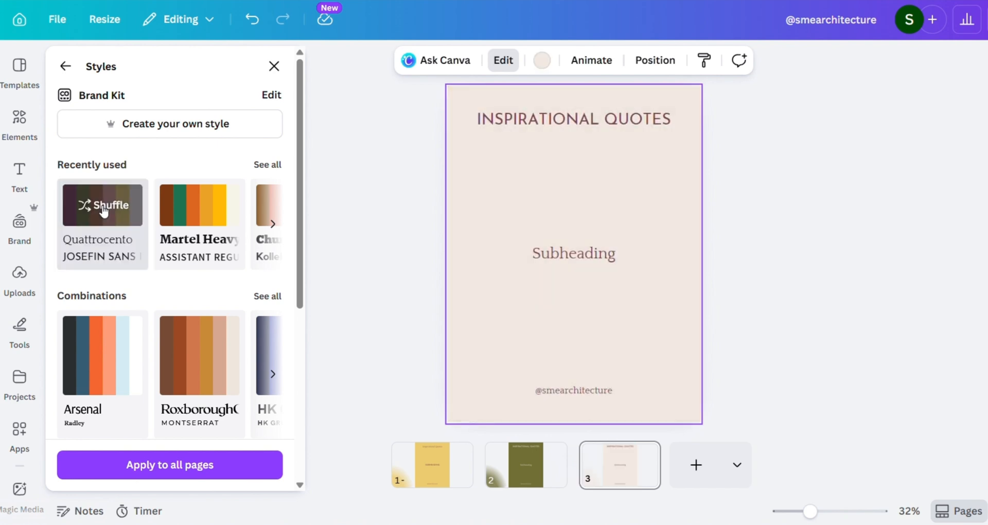
key("Escape")
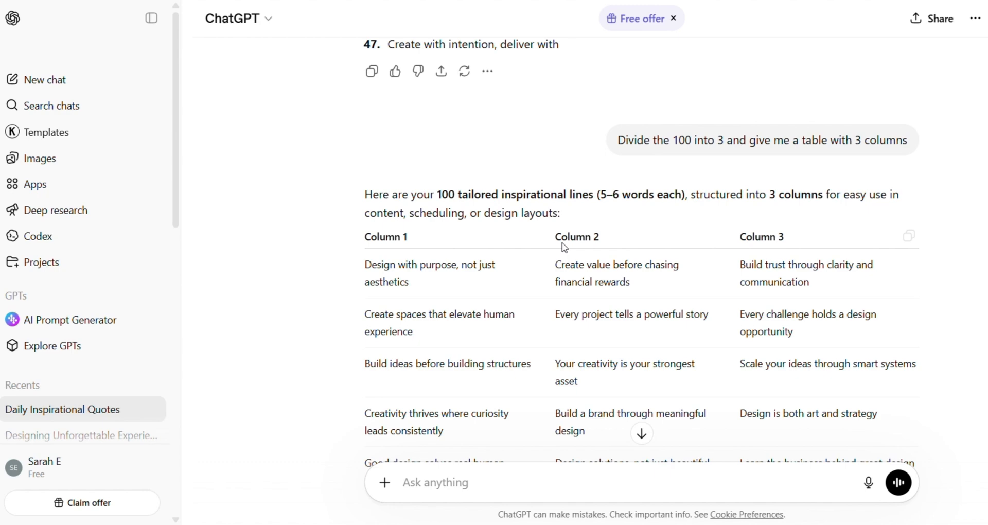
Copy lines from ChatGPT's table into the subheadings: "Create meaningful spaces, not just buildings" on page 3 and "Your process is part of your value" on page 2
scroll(565, 248, "down", 1)
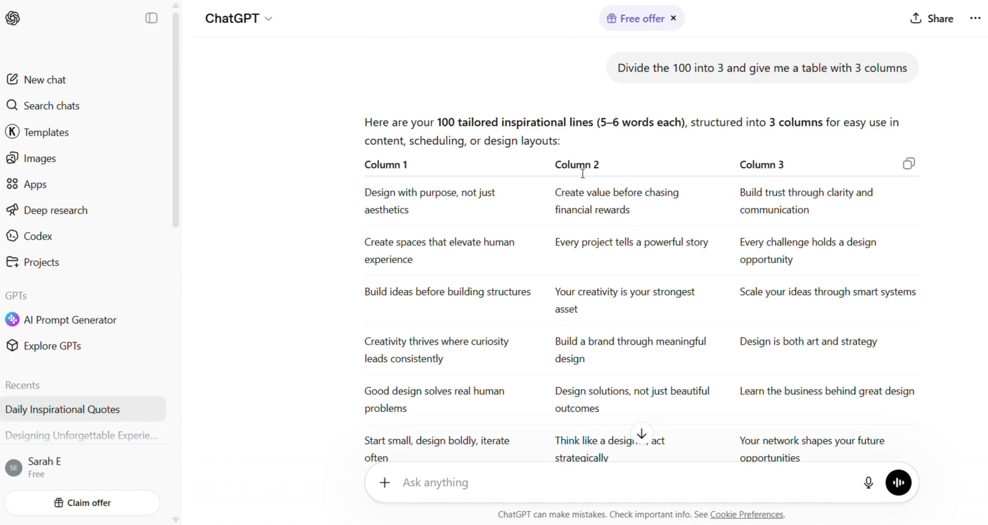
scroll(641, 251, "down", 10)
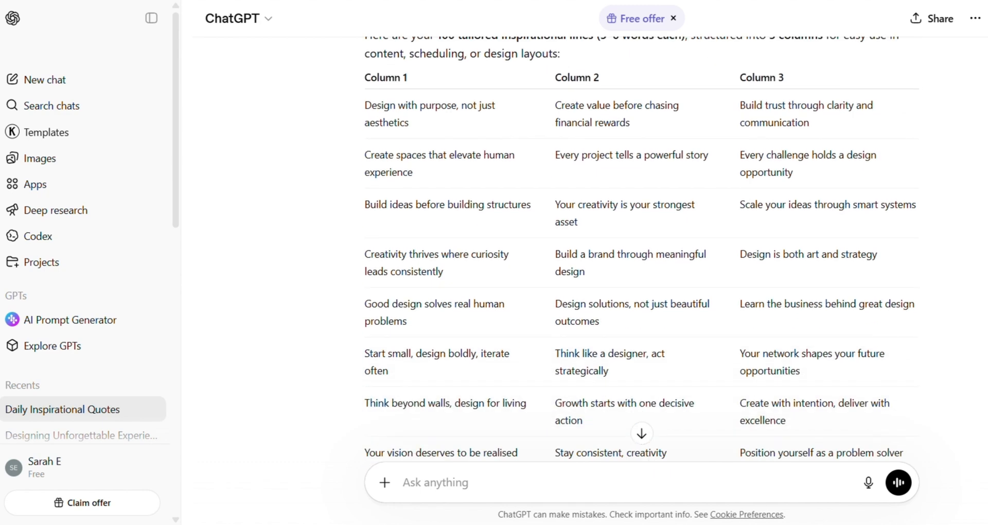
scroll(642, 251, "down", 15)
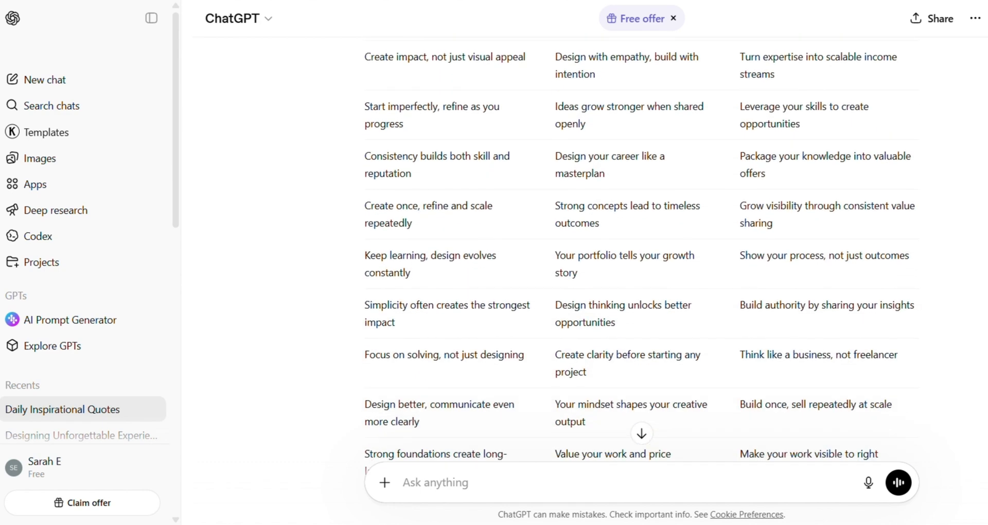
scroll(642, 251, "down", 6)
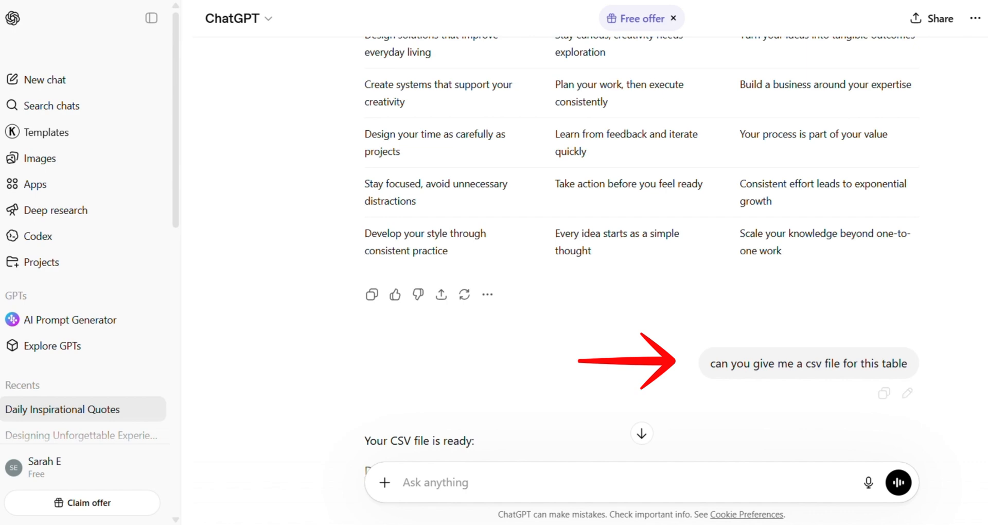
scroll(739, 240, "up", 4)
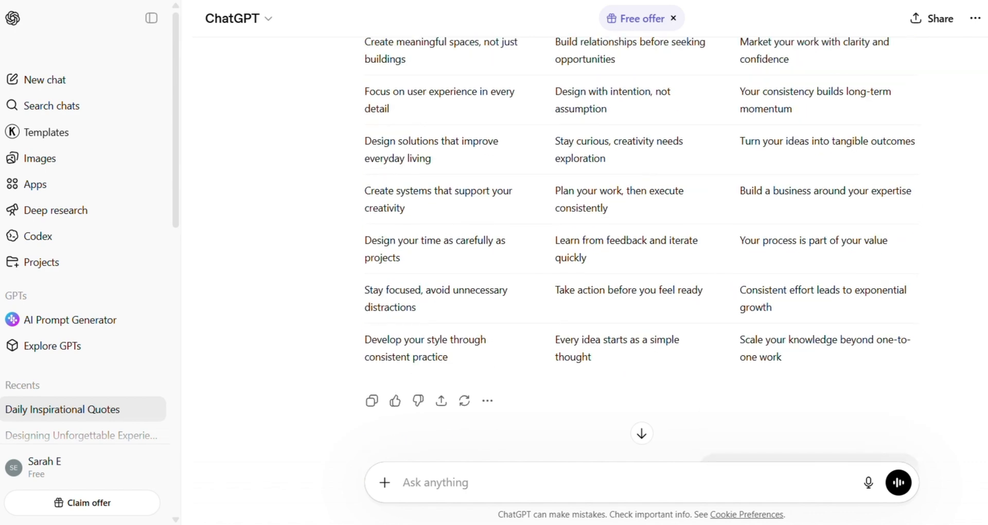
left_click_drag(359, 118, 431, 139)
key("ctrl+c")
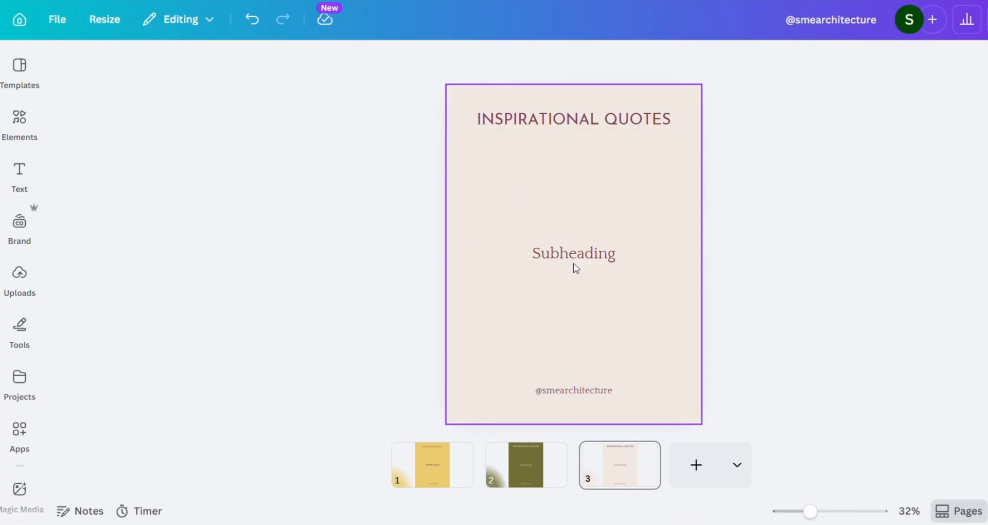
double_click(587, 260)
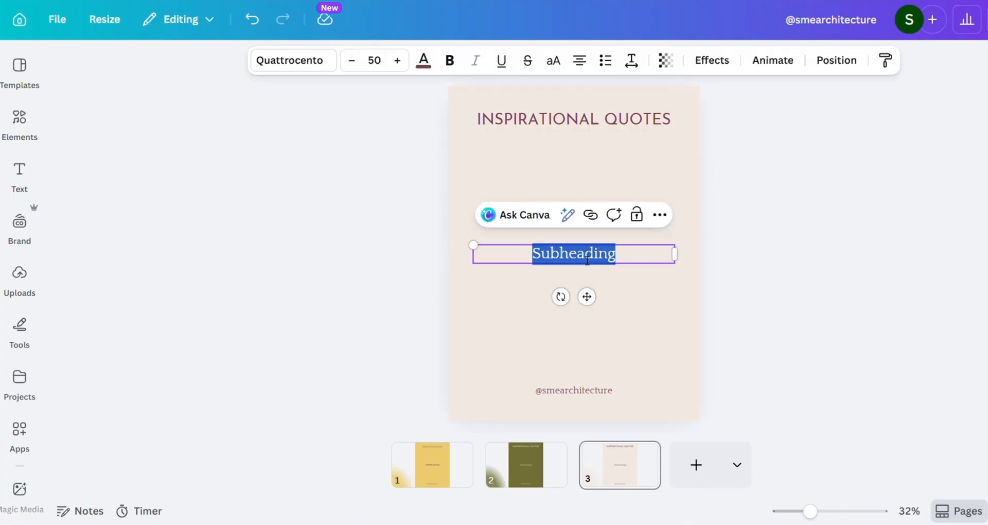
key("ctrl+v")
left_click(765, 284)
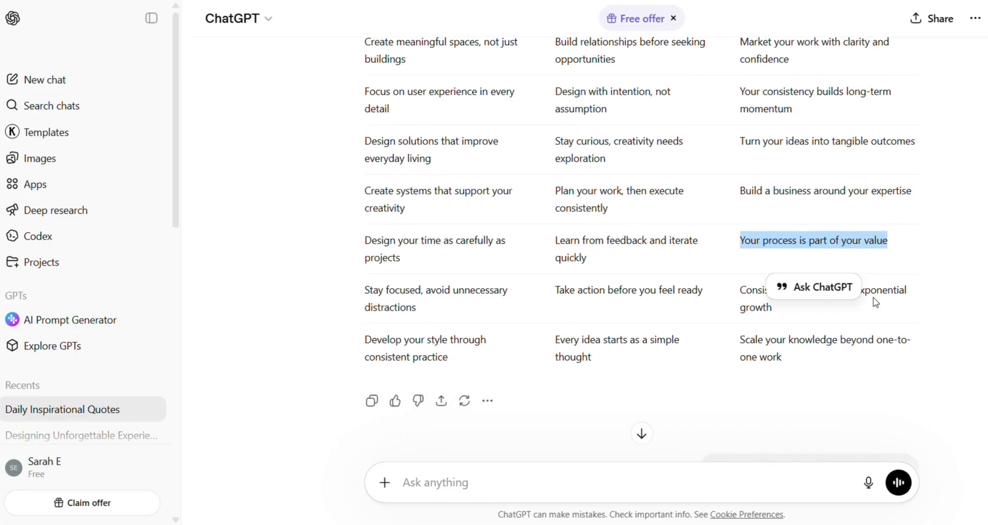
scroll(642, 247, "down", 2)
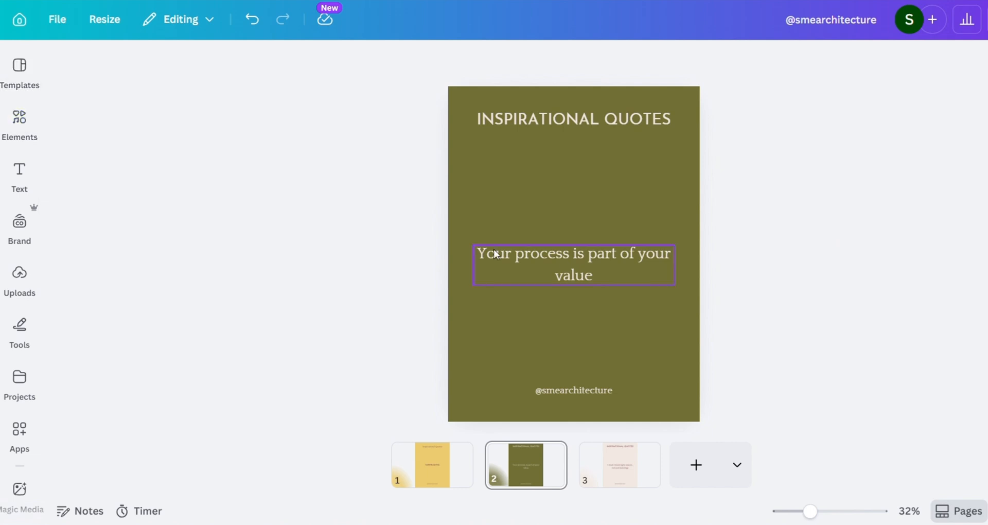
Open Bulk create and upload the CSV file of inspirational lines as the data source
scroll(9, 293, "down", 5)
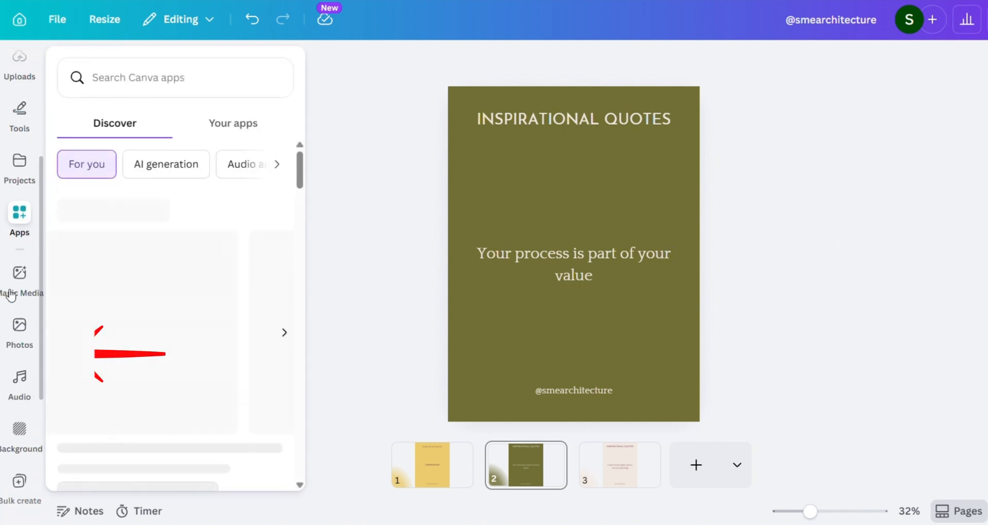
scroll(10, 296, "down", 2)
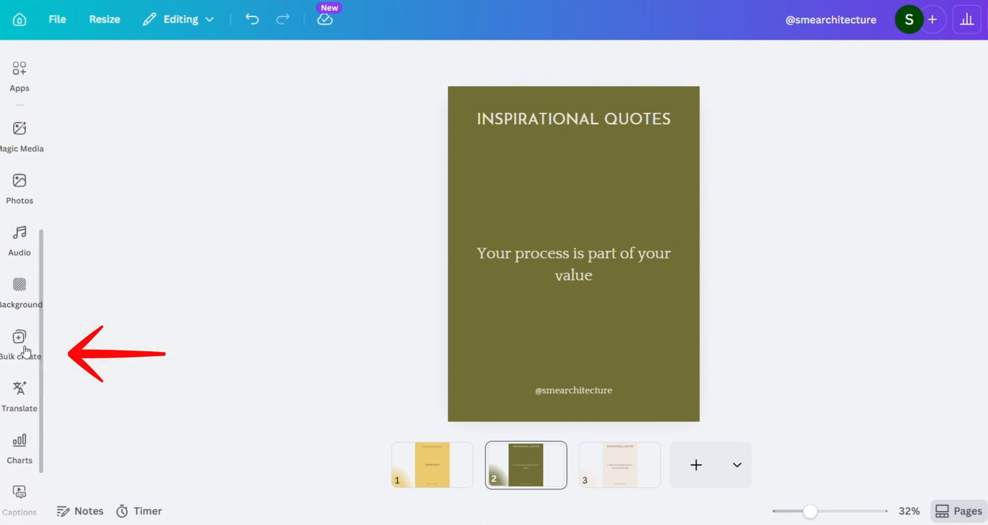
left_click(23, 354)
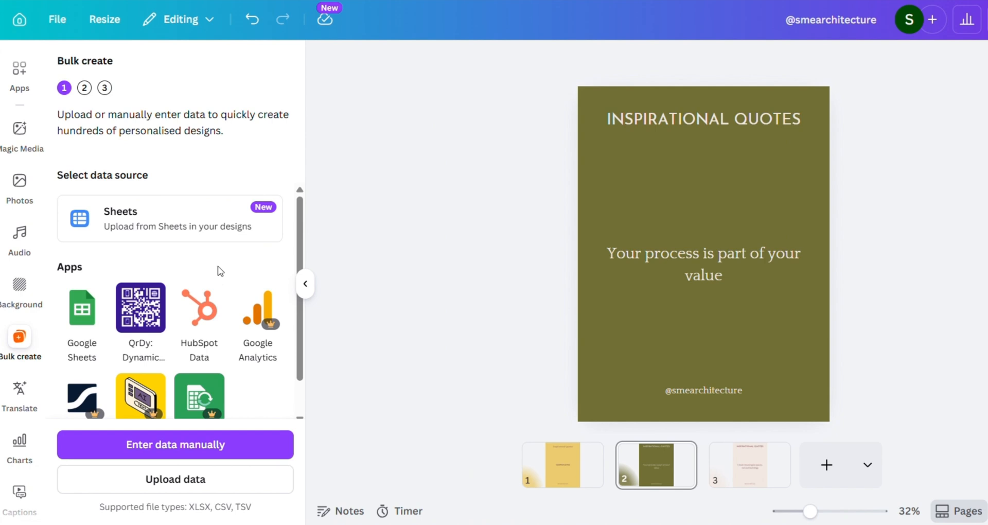
scroll(213, 289, "down", 1)
scroll(209, 350, "up", 1)
scroll(201, 418, "down", 1)
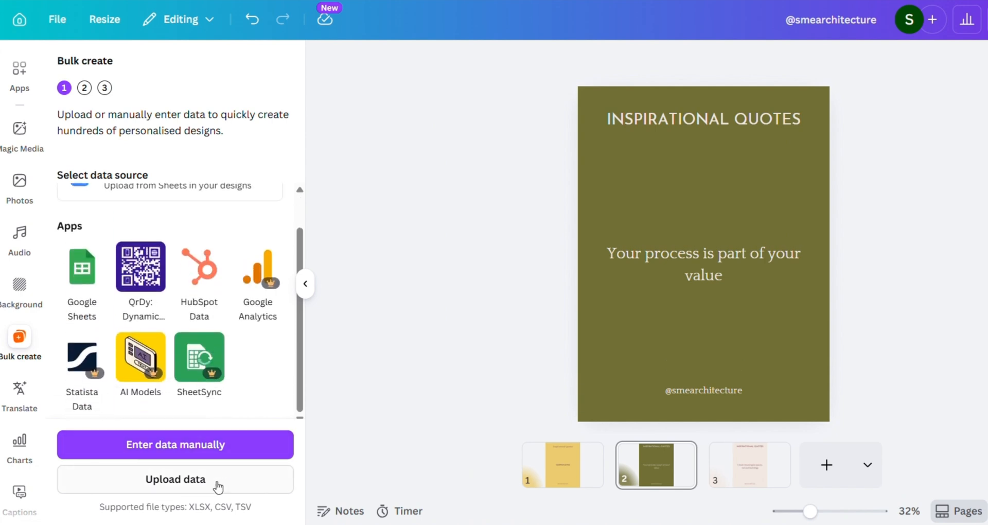
left_click(206, 492)
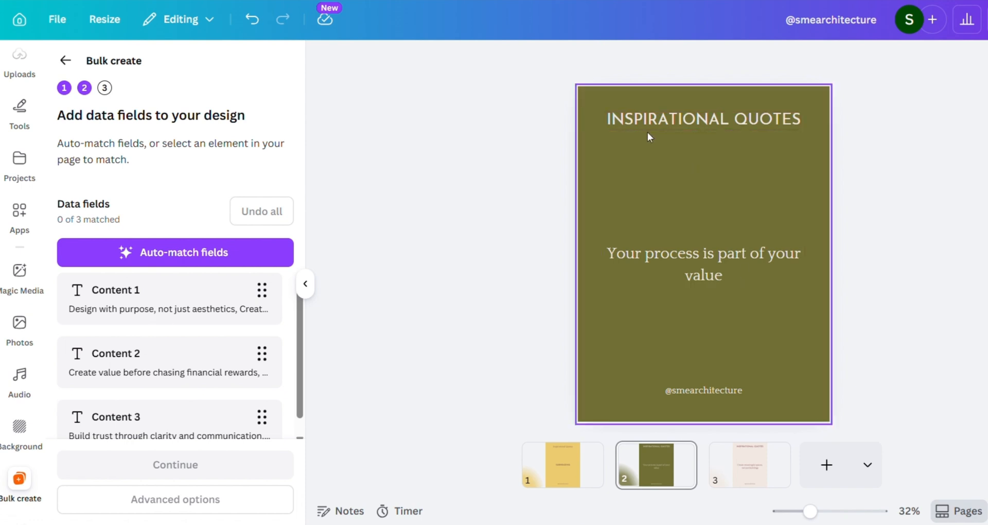
Delete page 1's Quattrocento "Inspirational Quotes" heading and move the pale Josefin Sans heading up into its place
left_click(749, 119)
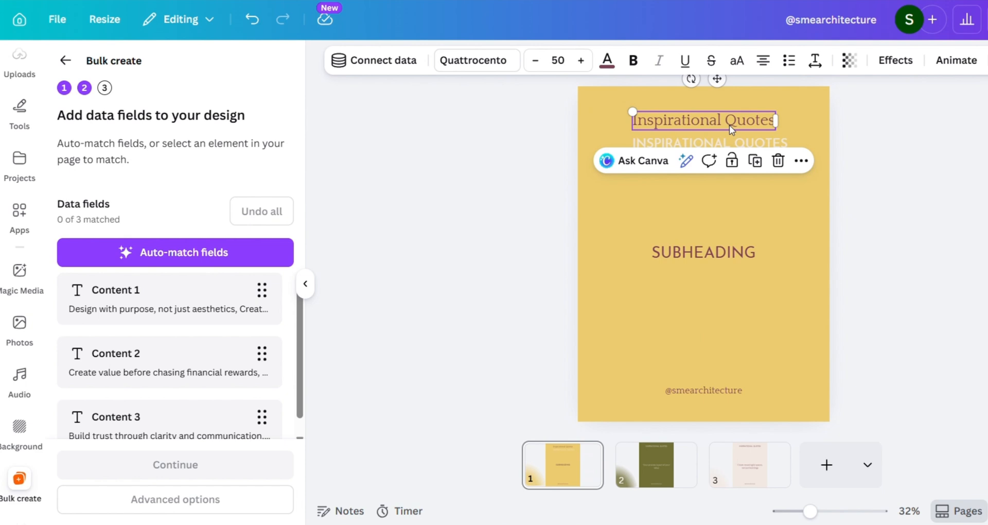
key("Delete")
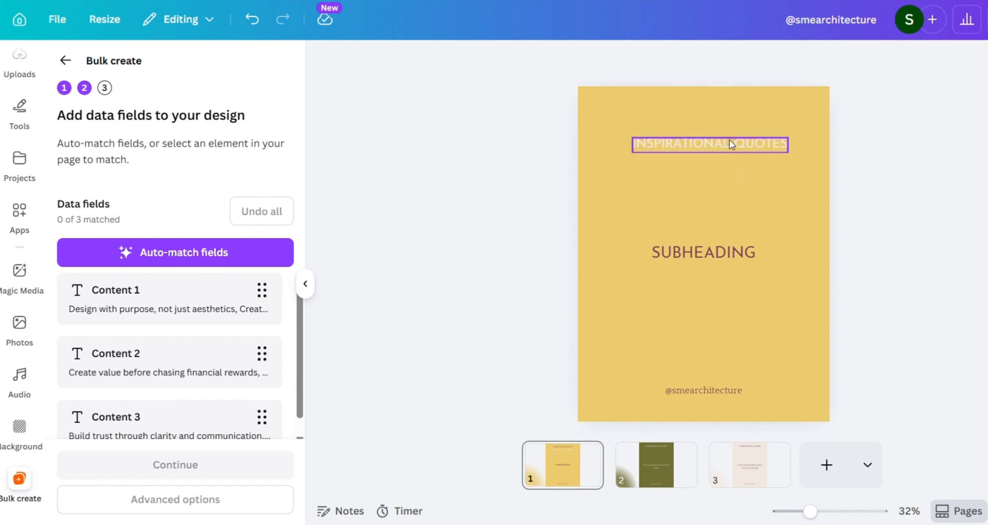
left_click_drag(730, 144, 733, 122)
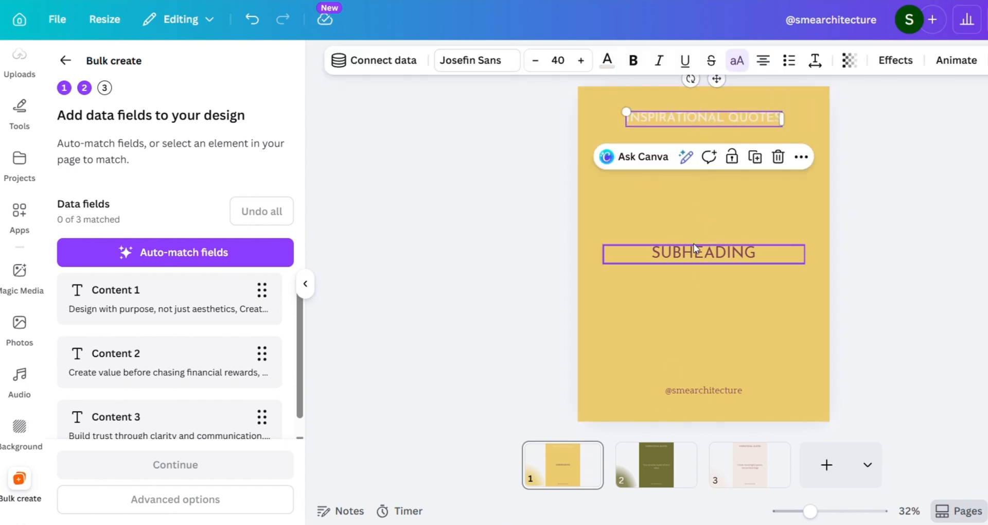
Change the text colour of page 1's "Inspirational Quotes" heading to the mauve document colour
left_click(609, 61)
left_click(137, 166)
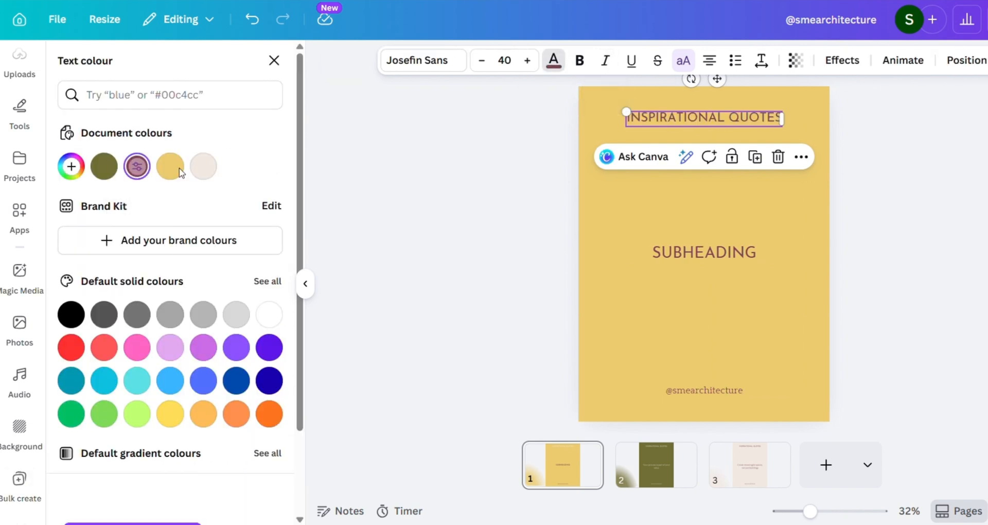
left_click(710, 210)
double_click(741, 119)
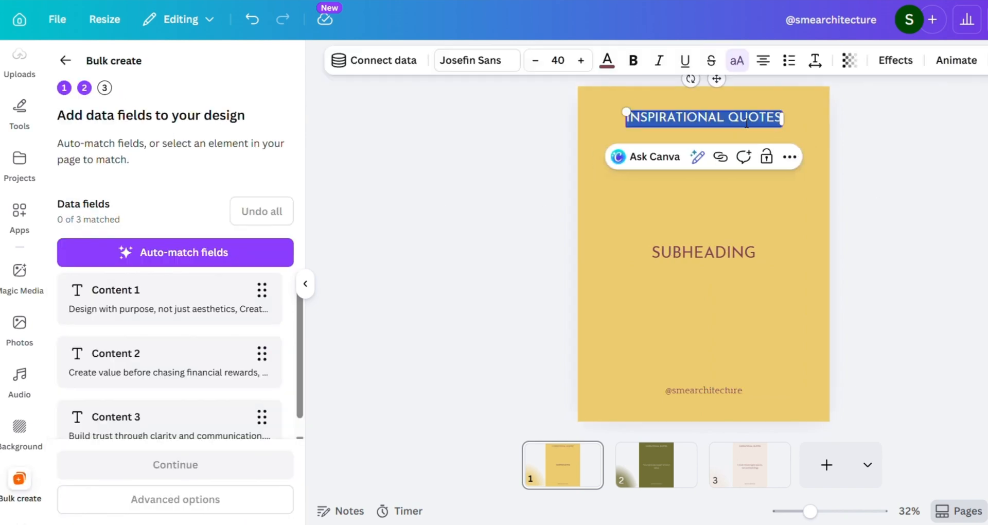
left_click_drag(739, 119, 752, 119)
left_click(858, 126)
left_click(720, 121)
left_click(720, 121)
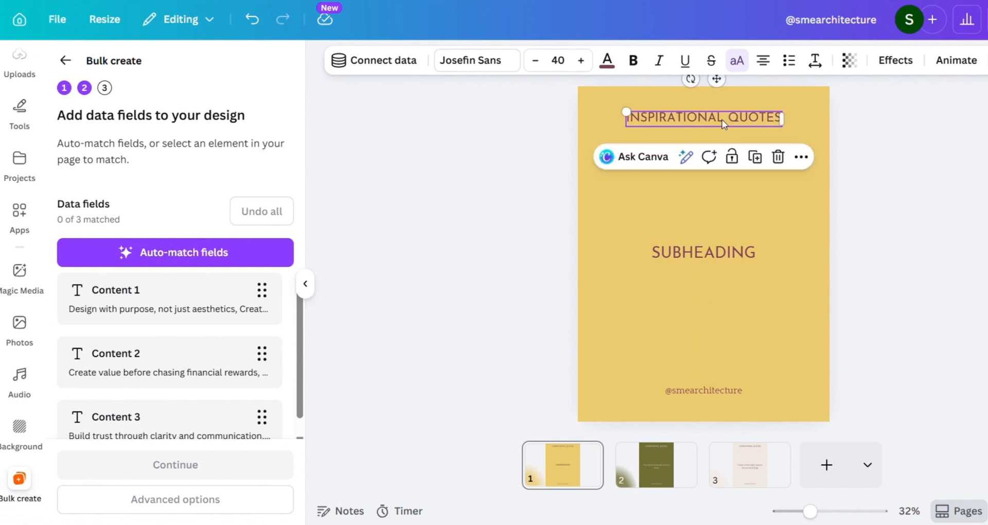
left_click(909, 132)
left_click(718, 260)
left_click(788, 196)
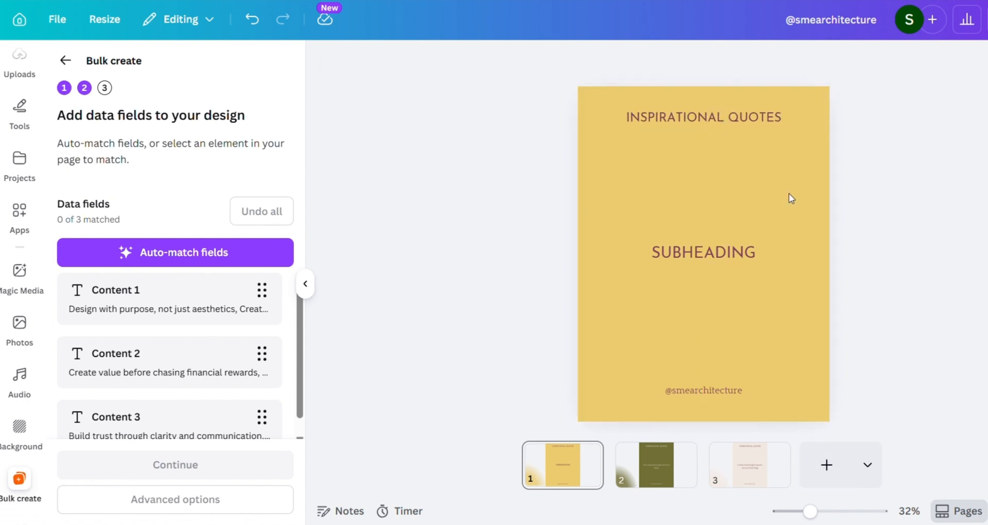
Connect the subheading on page 1 to the Content 1 data field
left_click(719, 265)
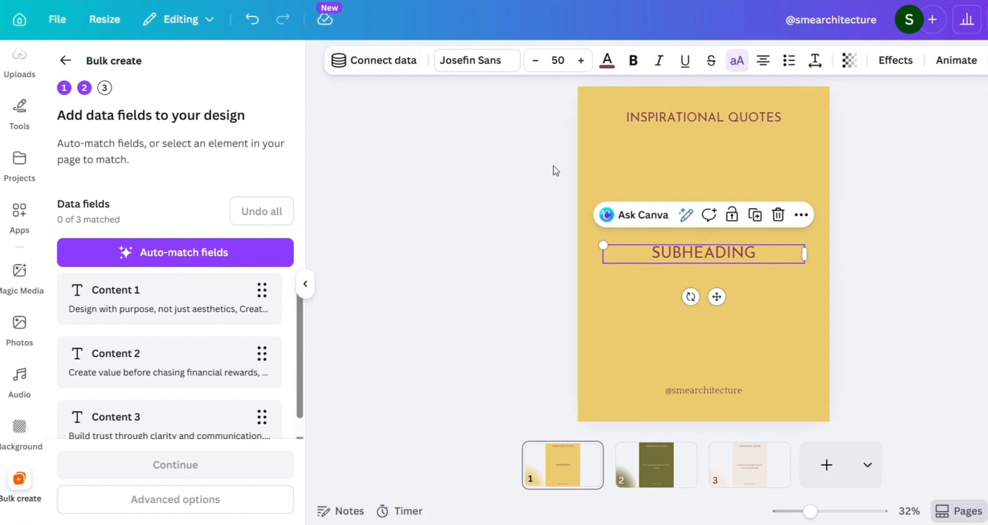
left_click(402, 72)
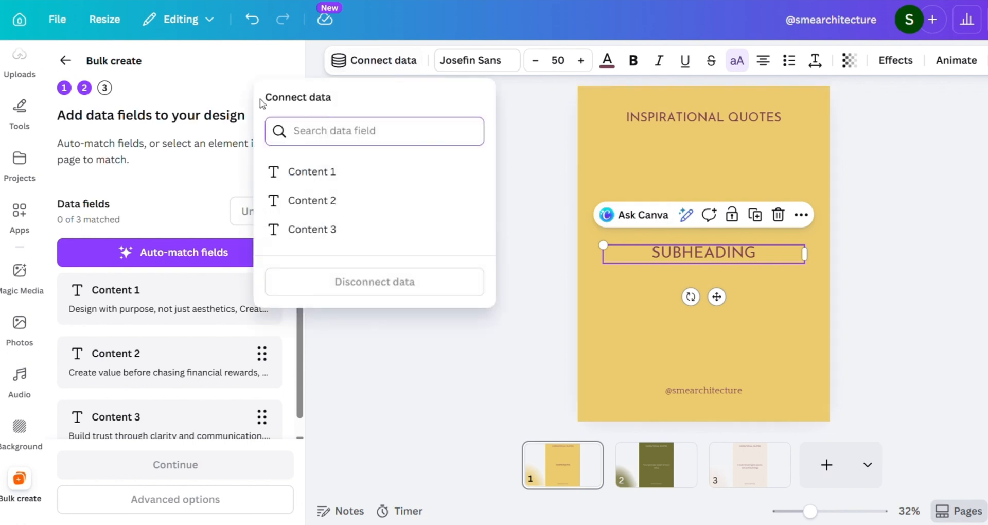
left_click(320, 177)
Connect the quote text on page 2 to the Content 2 data field
left_click(656, 464)
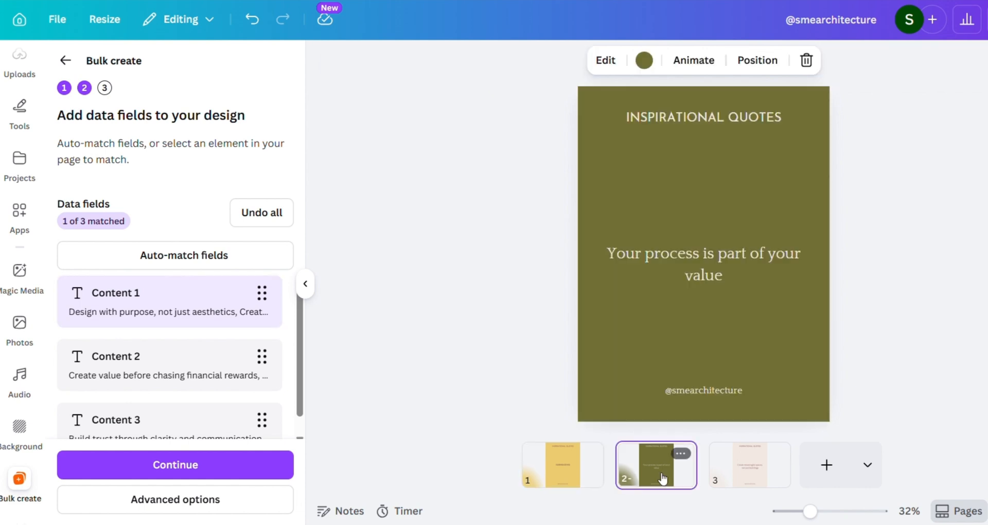
left_click(696, 269)
left_click(403, 61)
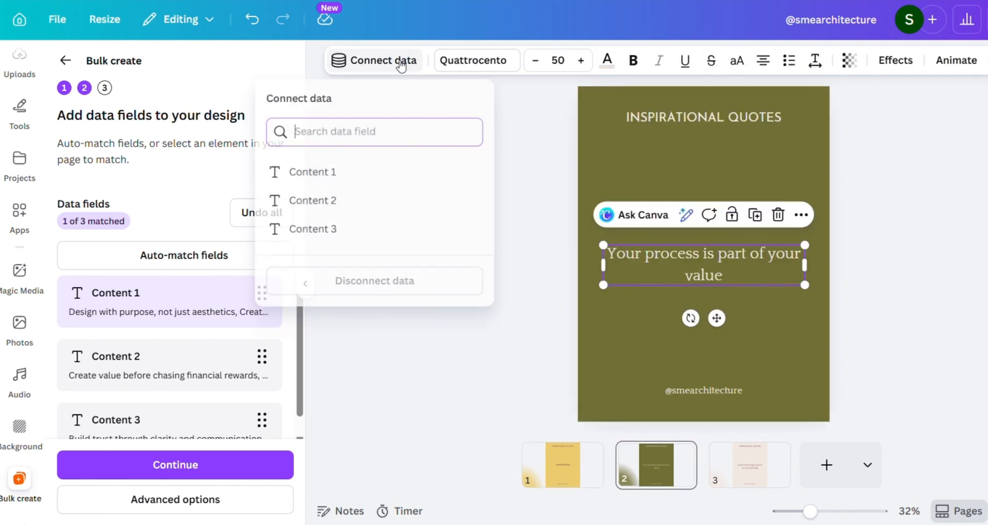
left_click(325, 200)
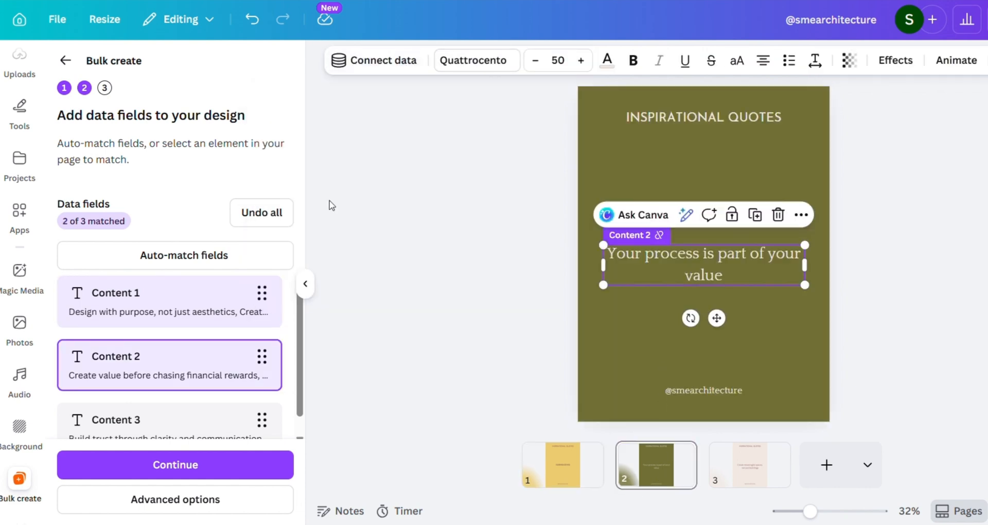
Connect the quote text on page 3 to the Content 3 data field and check the list of data fields
left_click(741, 470)
left_click(725, 281)
left_click(403, 62)
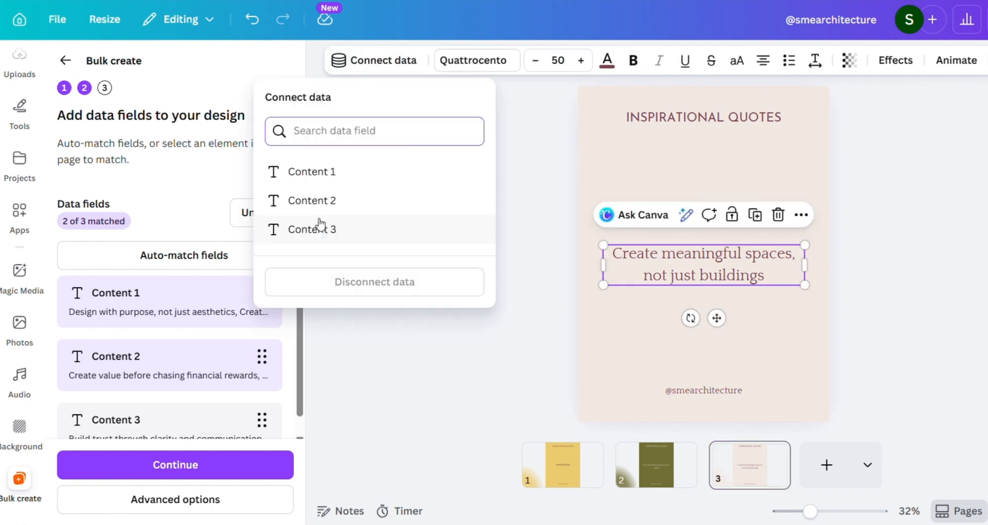
left_click(319, 227)
scroll(131, 394, "down", 1)
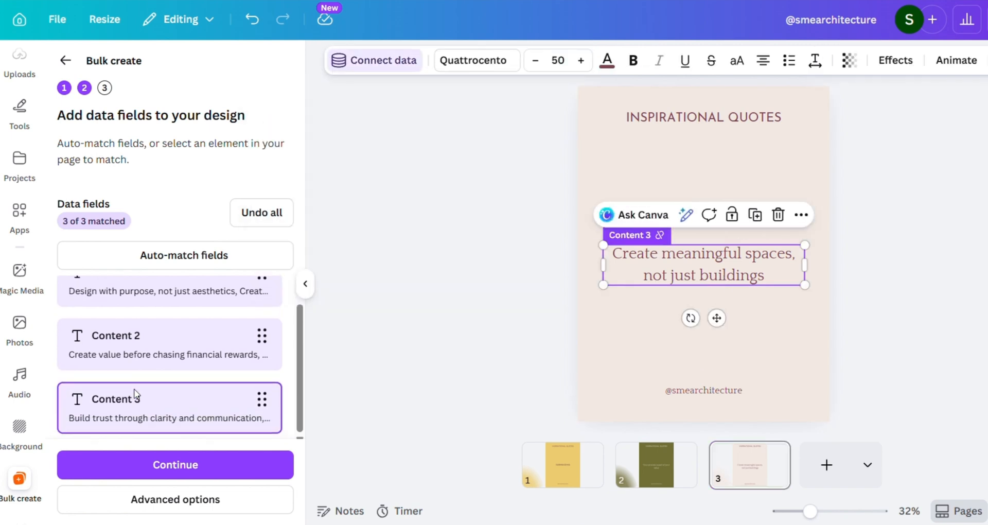
scroll(123, 334, "up", 1)
scroll(154, 391, "down", 1)
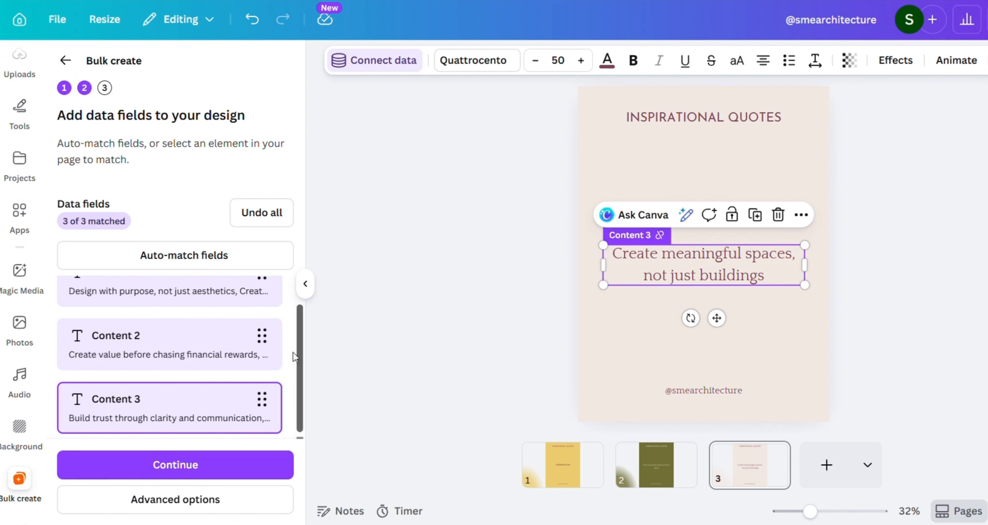
left_click(589, 282)
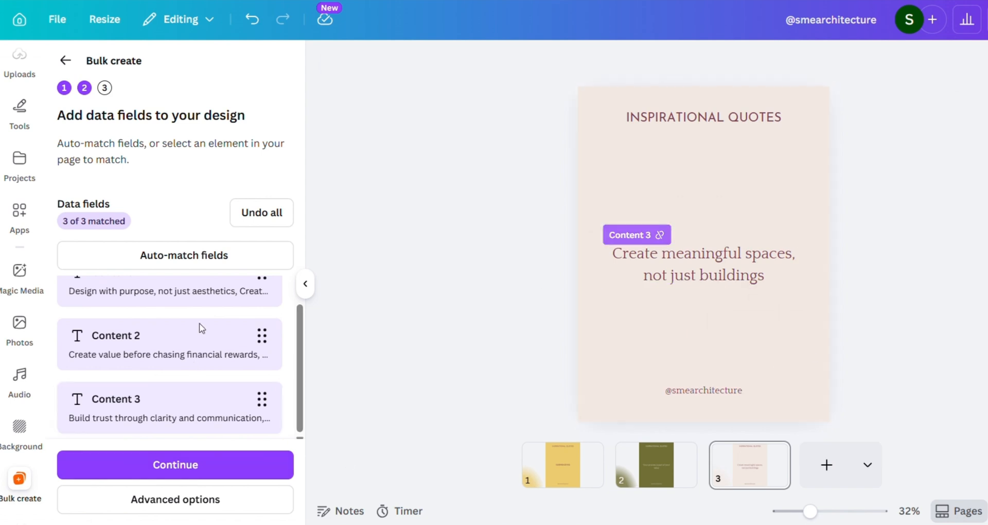
Generate all 34 designs from the matched data fields, keeping the output as 1 design with multiple pages
scroll(202, 329, "up", 1)
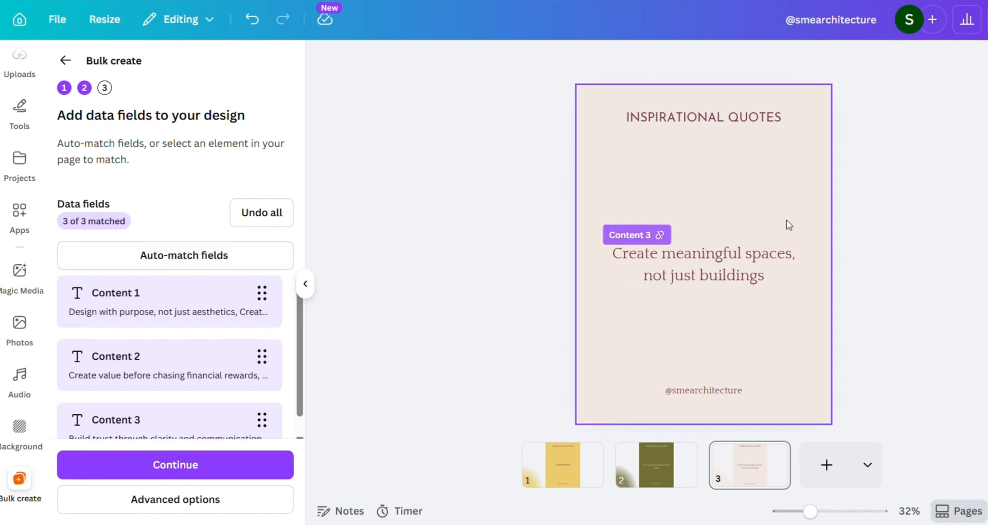
scroll(154, 391, "down", 1)
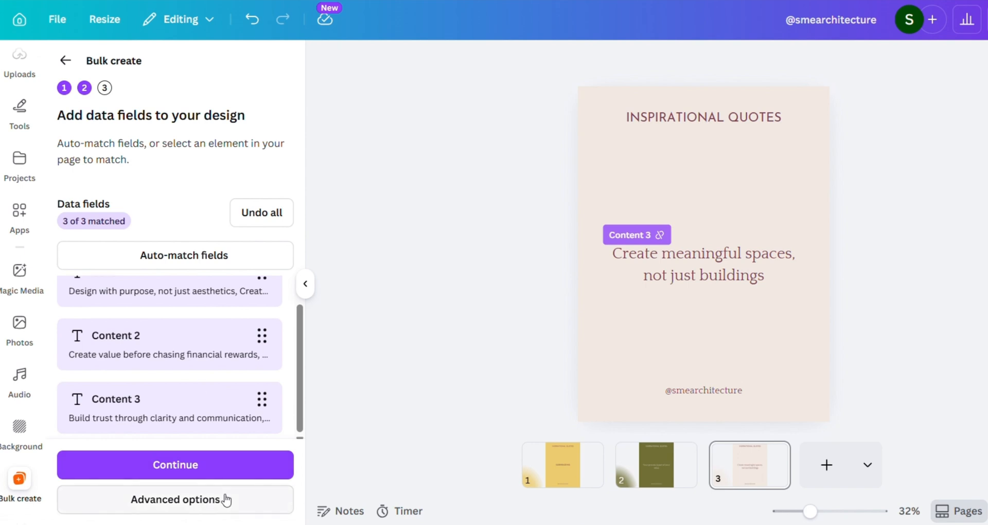
left_click(203, 501)
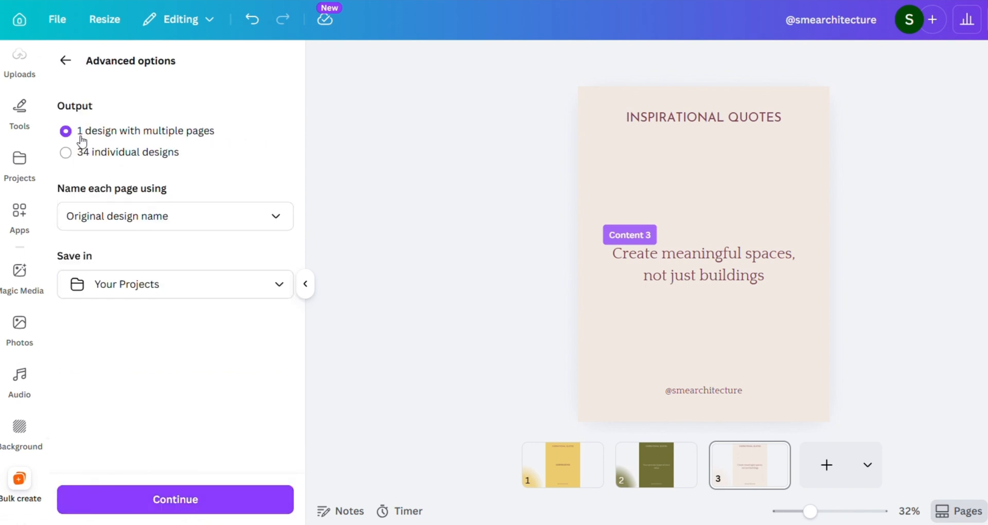
left_click(195, 498)
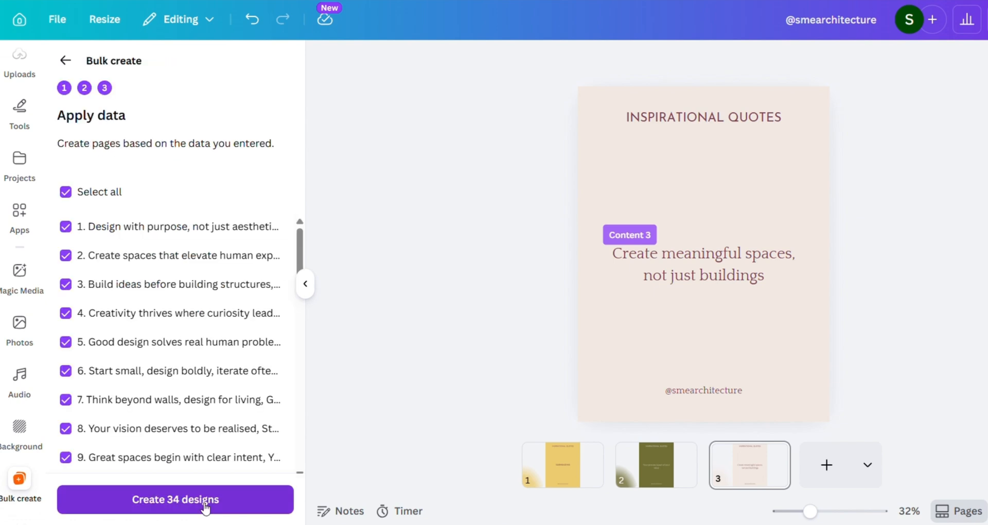
scroll(235, 453, "down", 10)
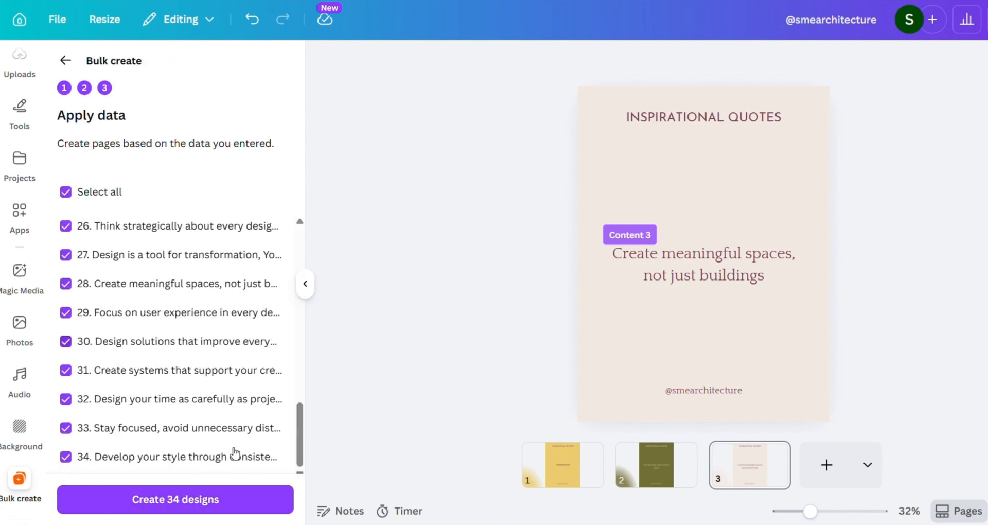
left_click(217, 500)
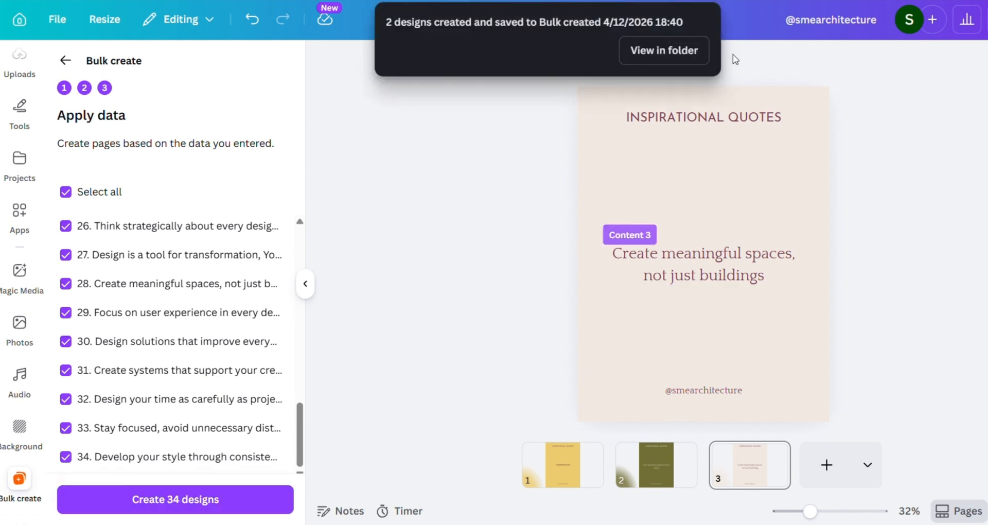
Open the Bulk 1 design from the folder of bulk-created designs and show its pages in grid view
left_click(664, 50)
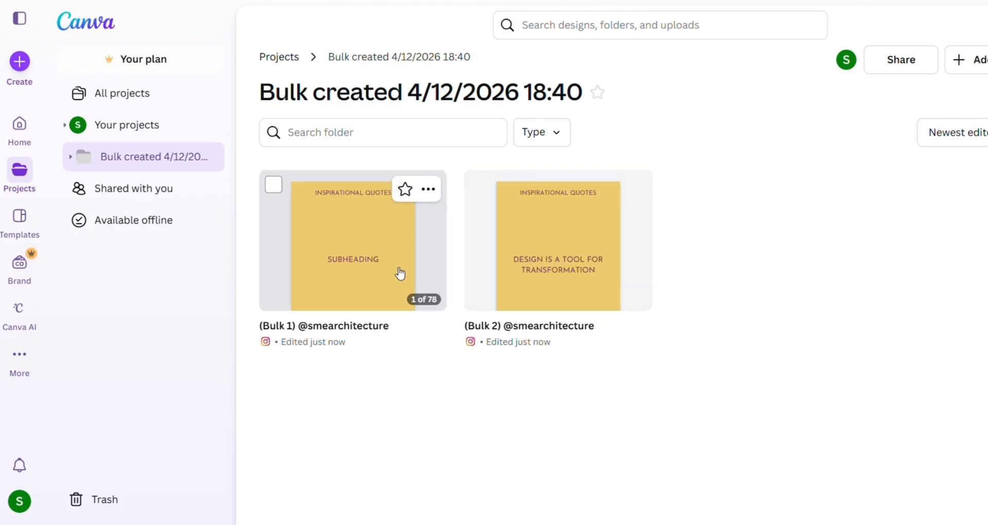
left_click(401, 240)
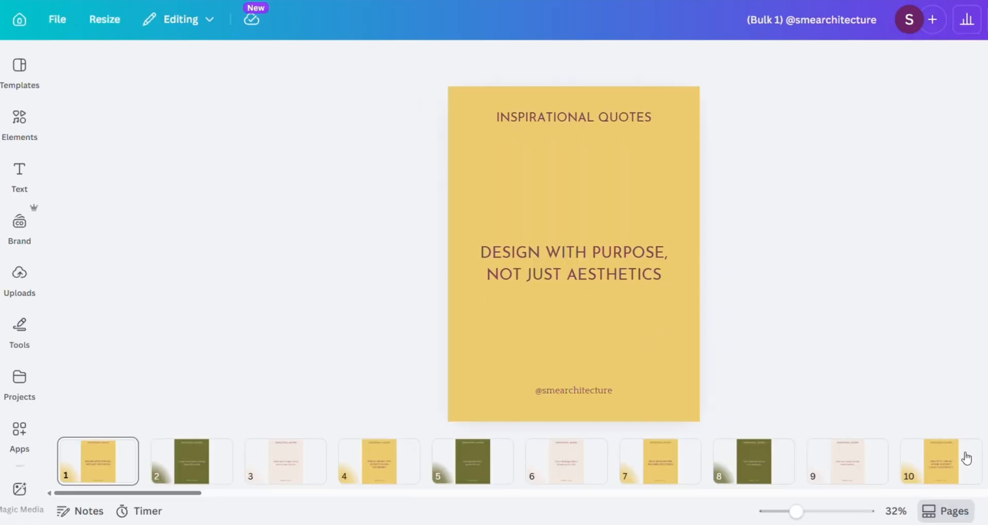
key("ctrl+alt+3")
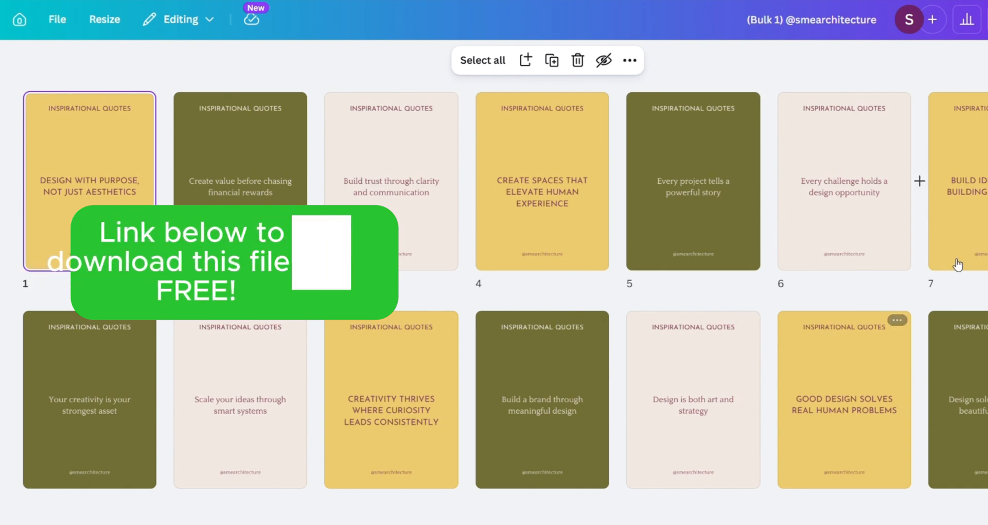
Look through the generated quote pages in the grid, checking the quotes and alternating colours, and return to the first page
scroll(952, 273, "down", 1)
scroll(721, 308, "down", 3)
scroll(426, 331, "down", 3)
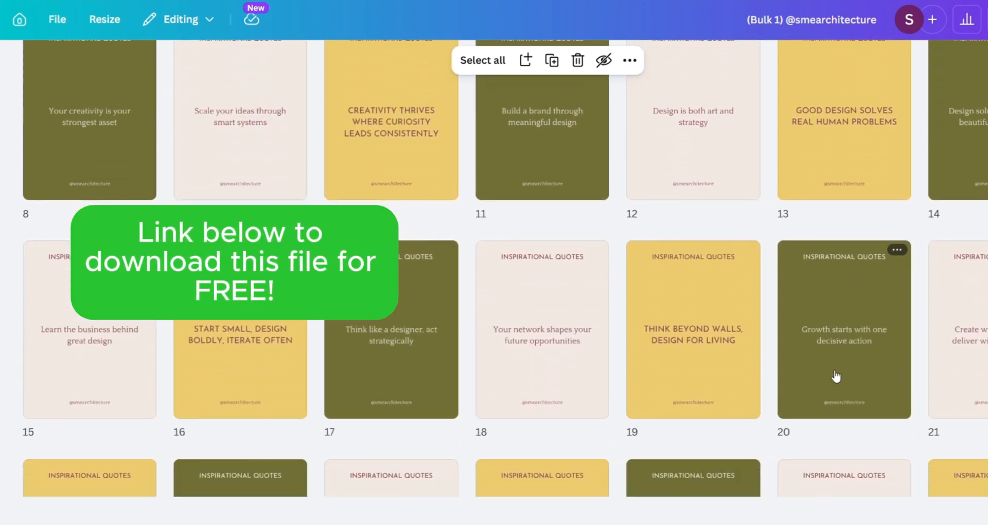
scroll(823, 371, "down", 4)
scroll(379, 369, "down", 4)
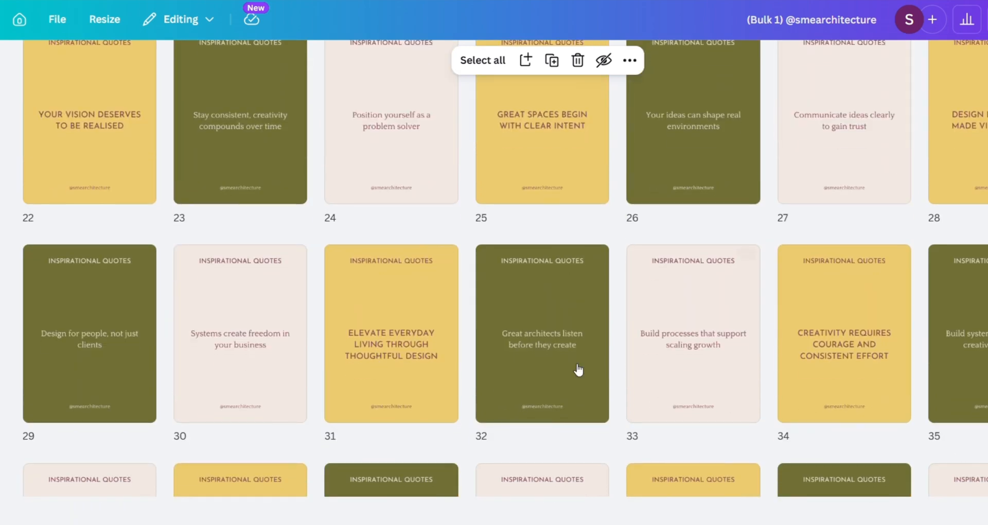
scroll(415, 399, "down", 3)
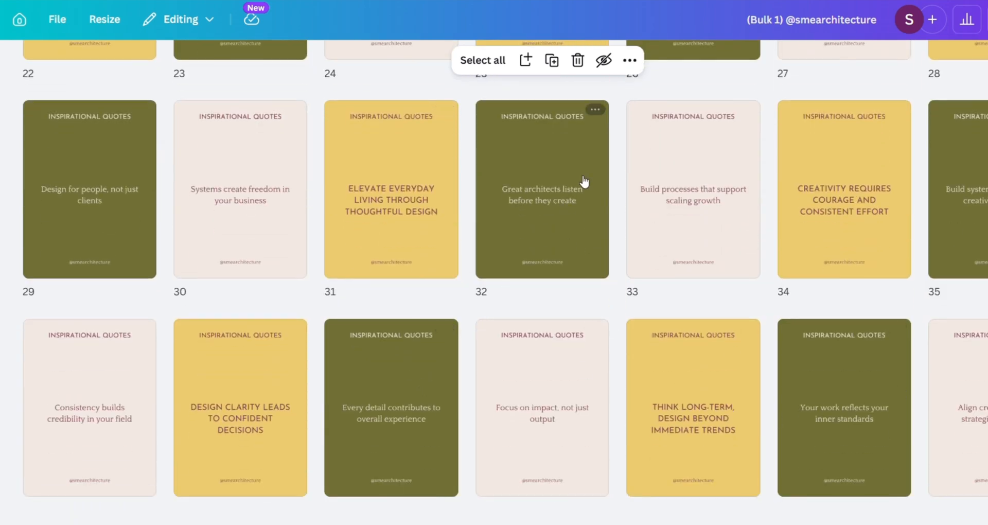
scroll(691, 365, "down", 5)
scroll(691, 365, "up", 20)
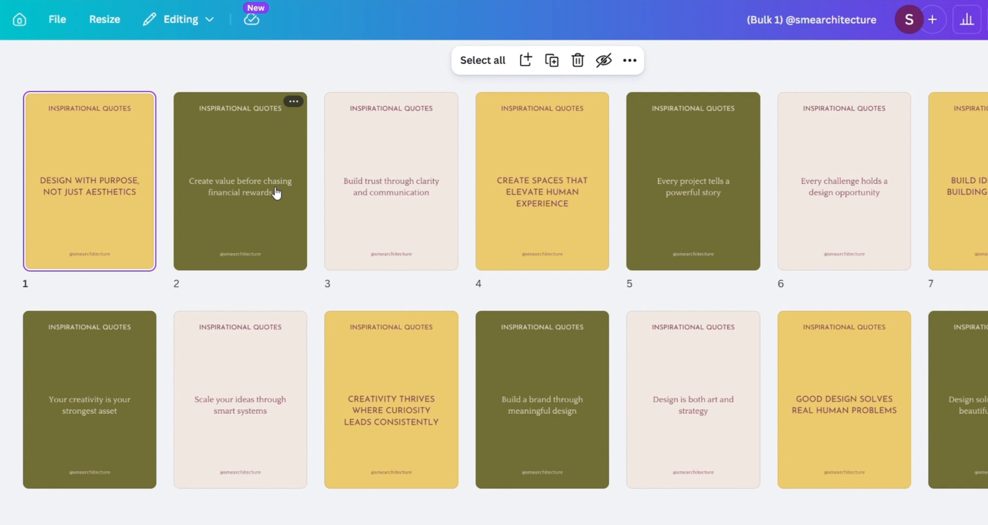
Select page 2 in the grid, leave grid view and view pages 2 and 3 individually
left_click(276, 193)
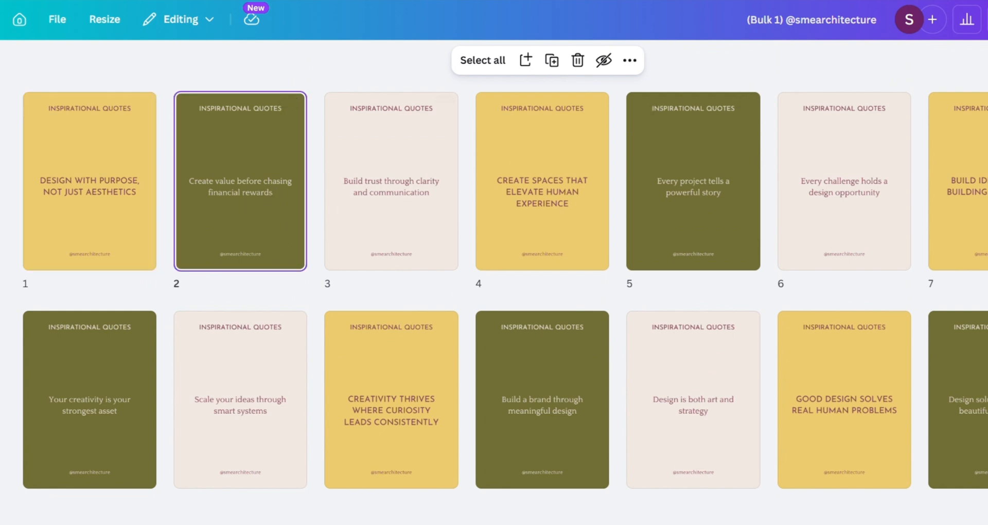
left_click(981, 507)
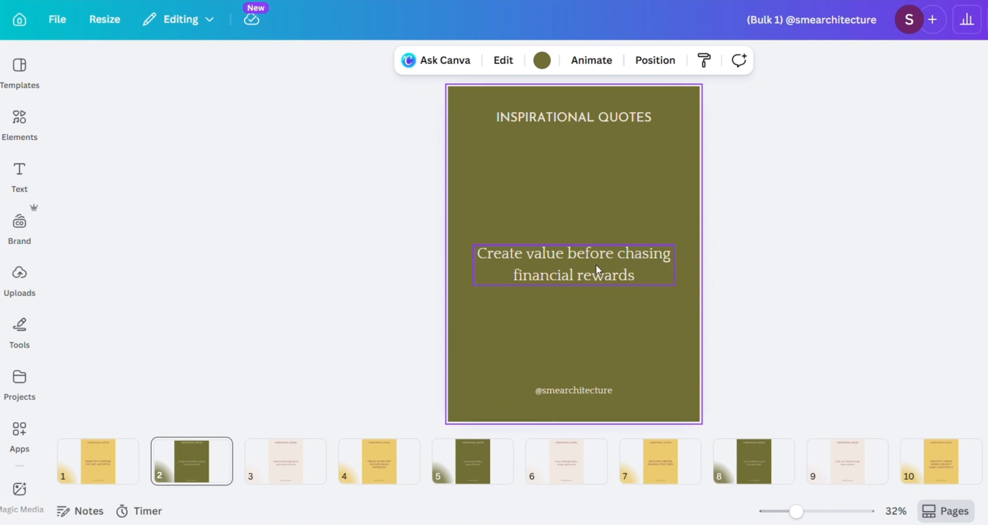
scroll(596, 264, "down", 2)
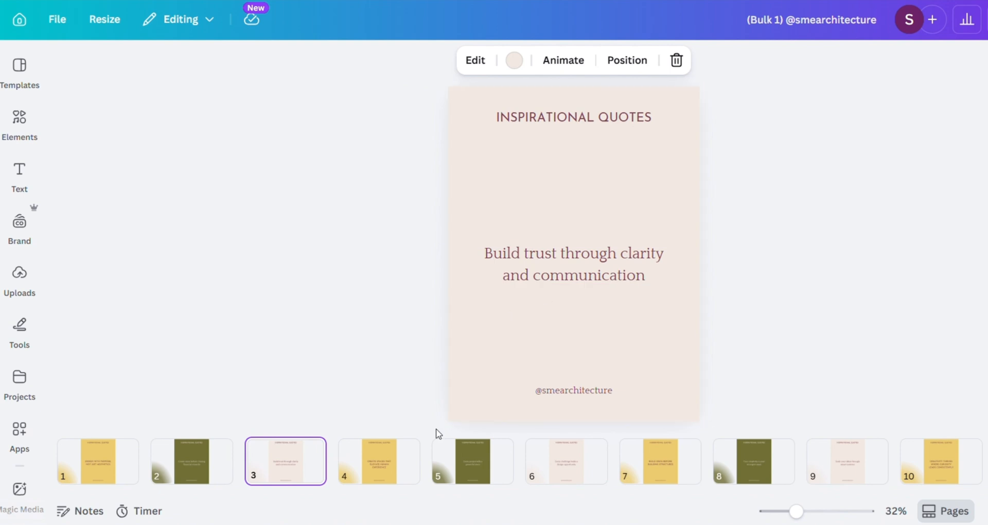
Go to page 4 and move its quote text slightly upward
left_click(386, 468)
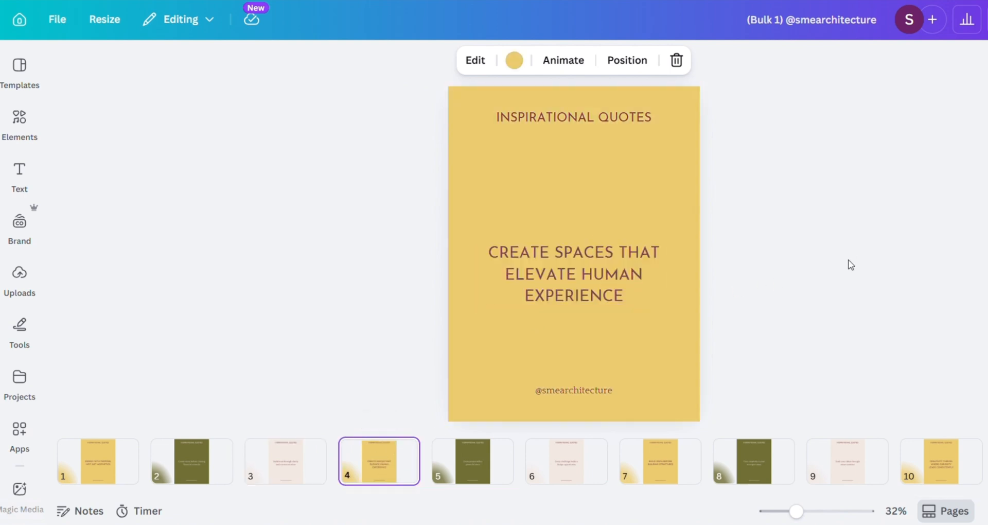
left_click(619, 278)
left_click_drag(619, 278, 613, 256)
left_click(808, 270)
Review pages 5, 6 and 10 individually and go back to page 1
left_click(501, 460)
left_click(563, 458)
left_click(560, 319)
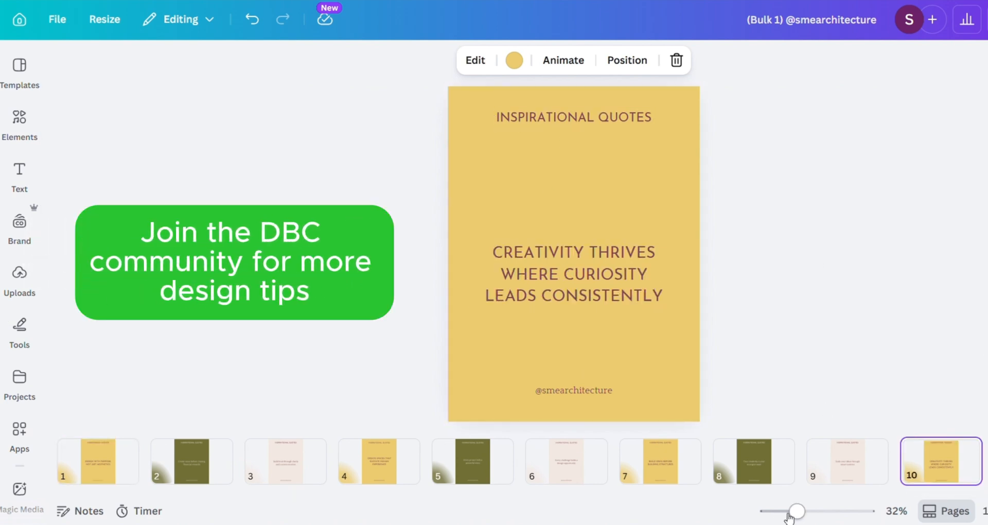
left_click_drag(166, 494, 194, 498)
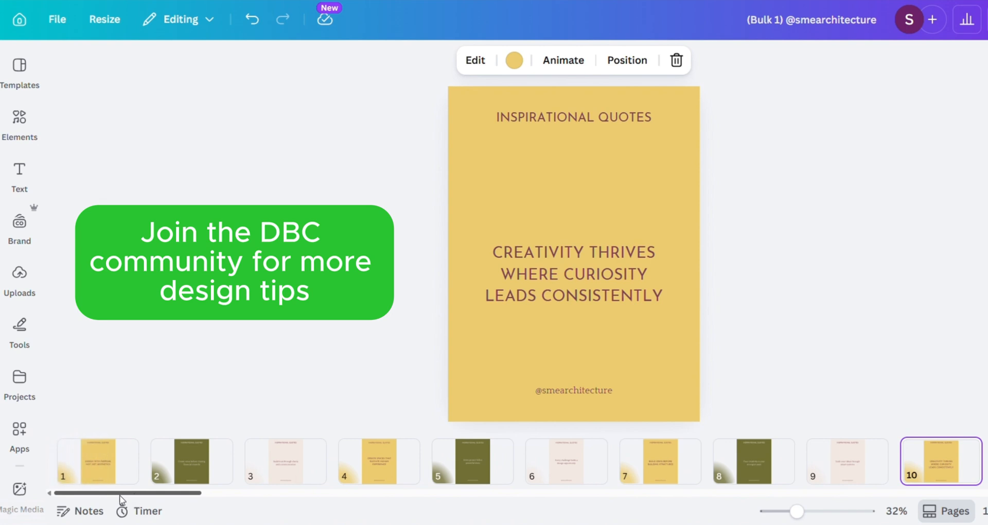
left_click(119, 466)
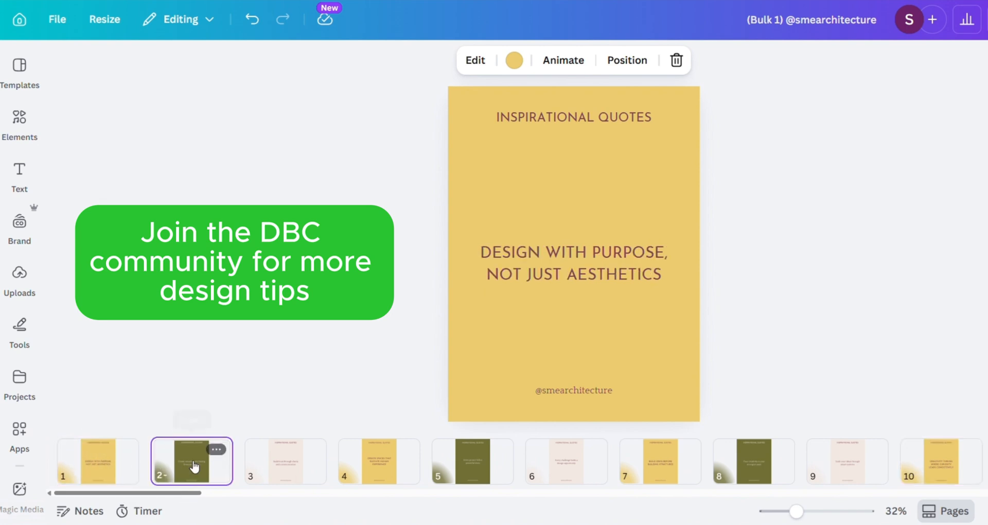